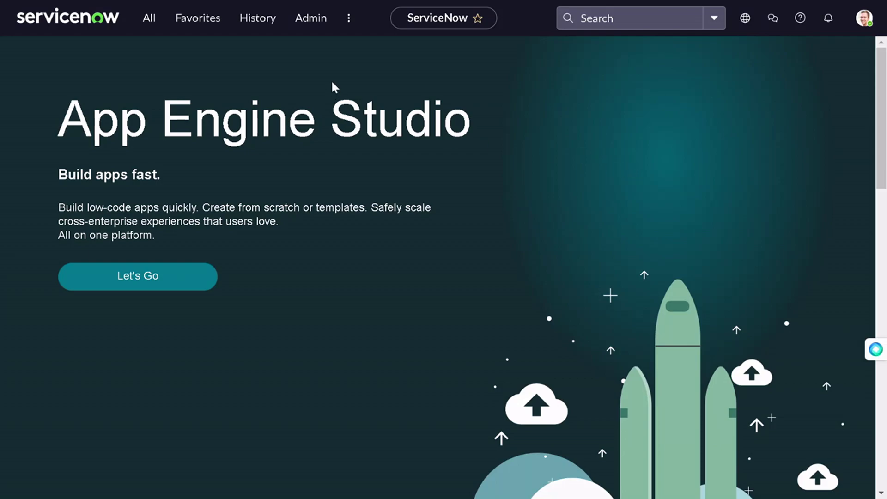
# Filter the navigation for "incident" and open the list of all incidents
pyautogui.click(159, 24)
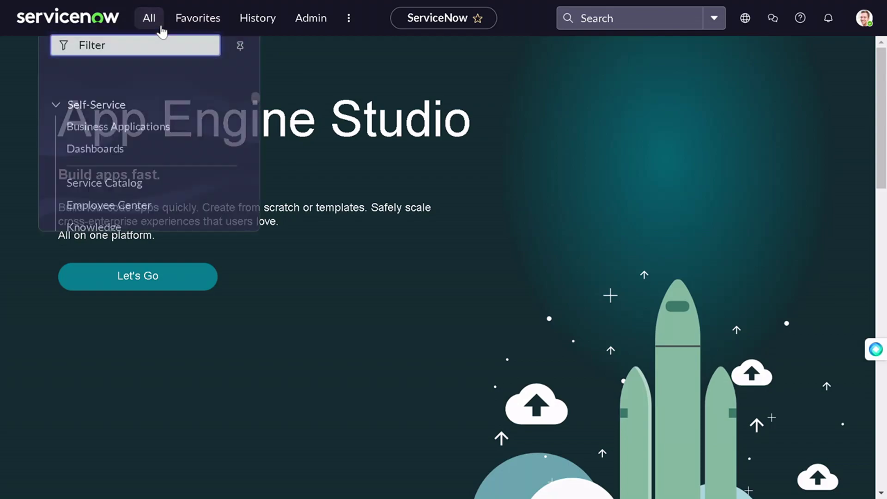
pyautogui.write('in')
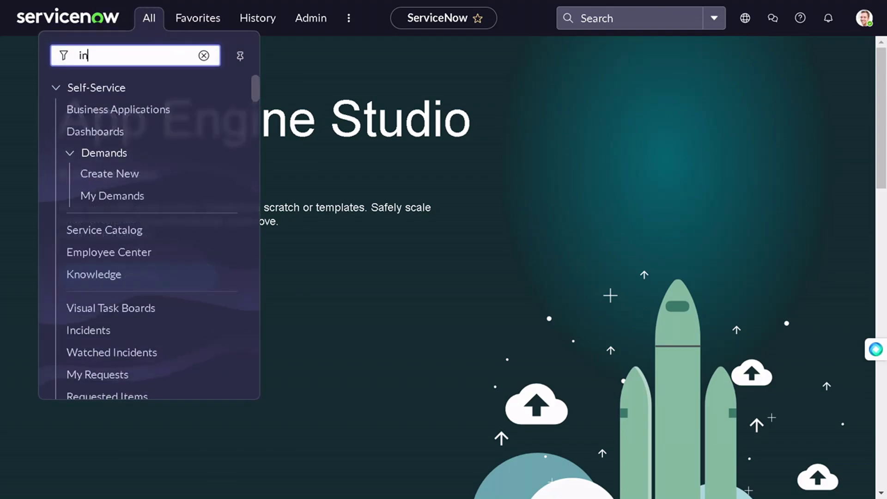
pyautogui.write('cident')
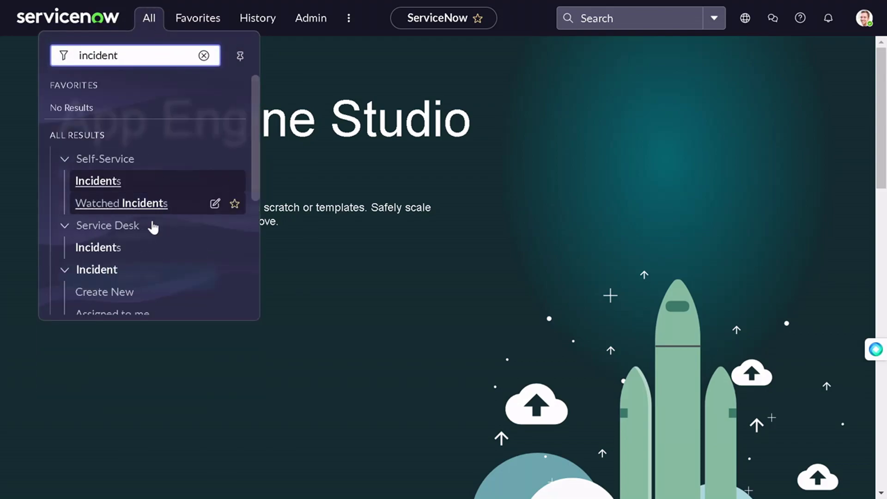
pyautogui.scroll(-3, 155, 265)
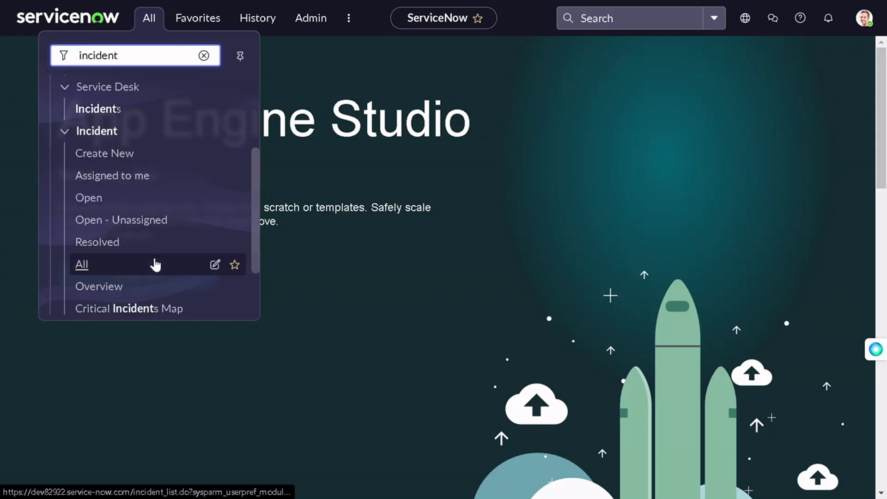
pyautogui.click(155, 262)
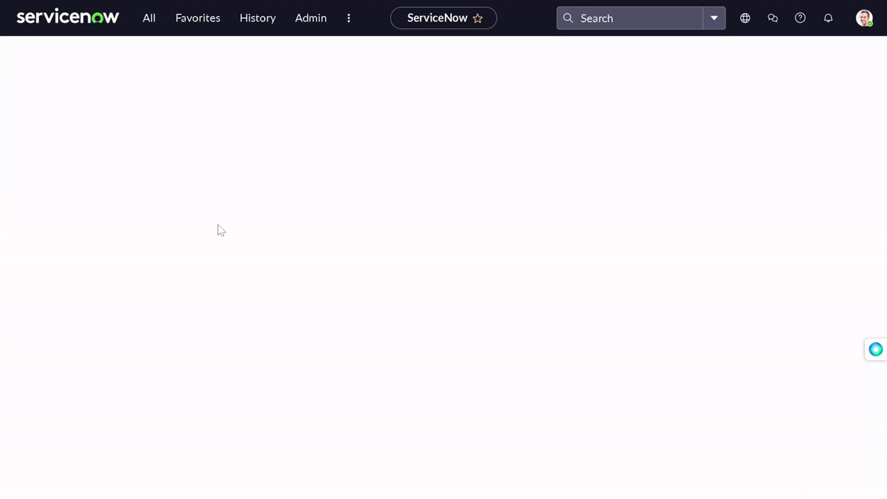
# Open incident INC0007002 from the list and review its short description and form fields
pyautogui.scroll(-3, 348, 280)
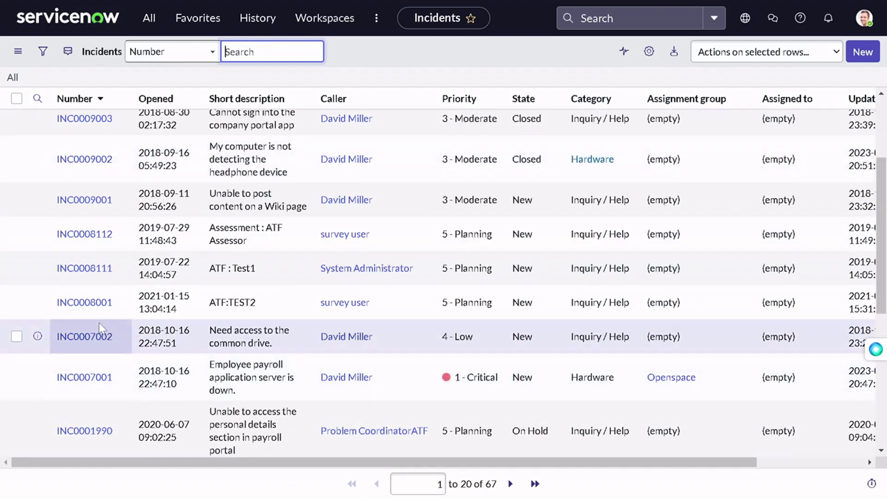
pyautogui.click(98, 340)
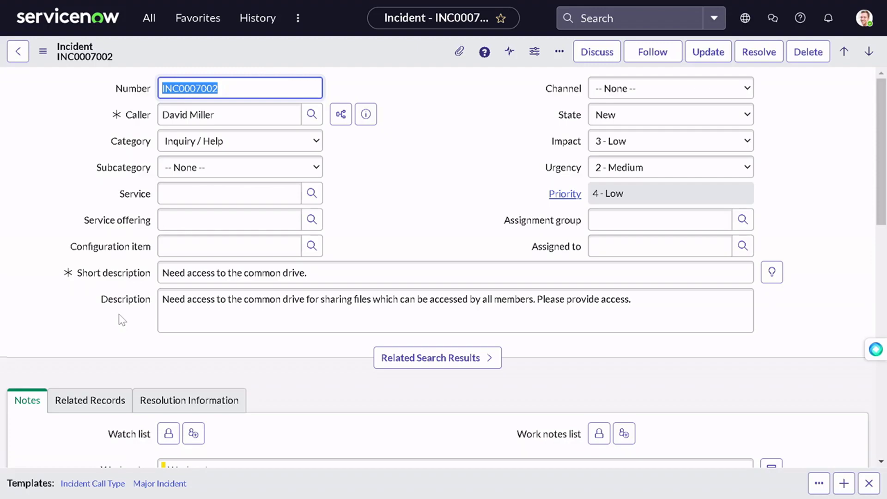
pyautogui.moveTo(169, 273); pyautogui.dragTo(307, 273)
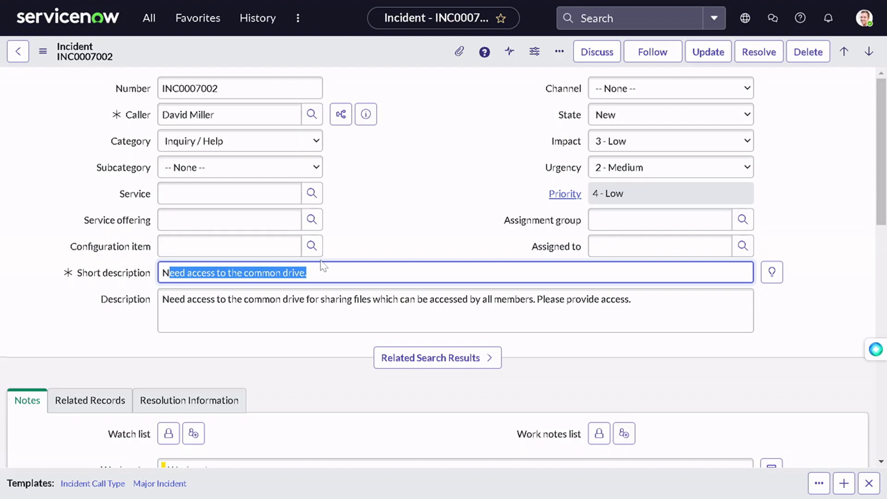
pyautogui.scroll(-2, 447, 182)
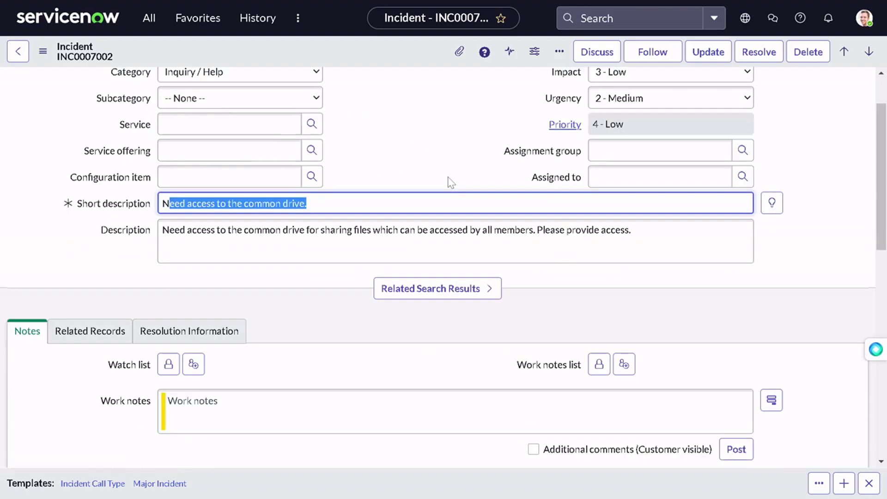
pyautogui.scroll(2, 291, 194)
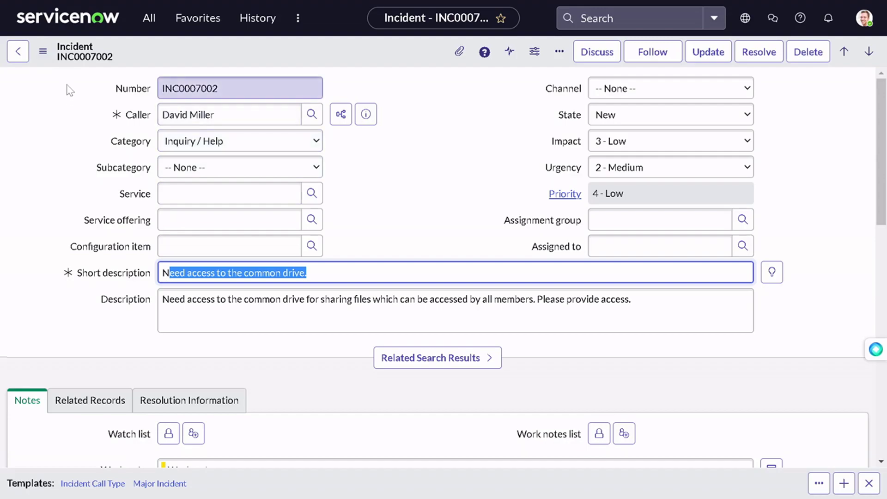
pyautogui.moveTo(66, 87); pyautogui.dragTo(503, 231)
# Set the incident's assignment group to Lazy Group and save the record
pyautogui.click(504, 228)
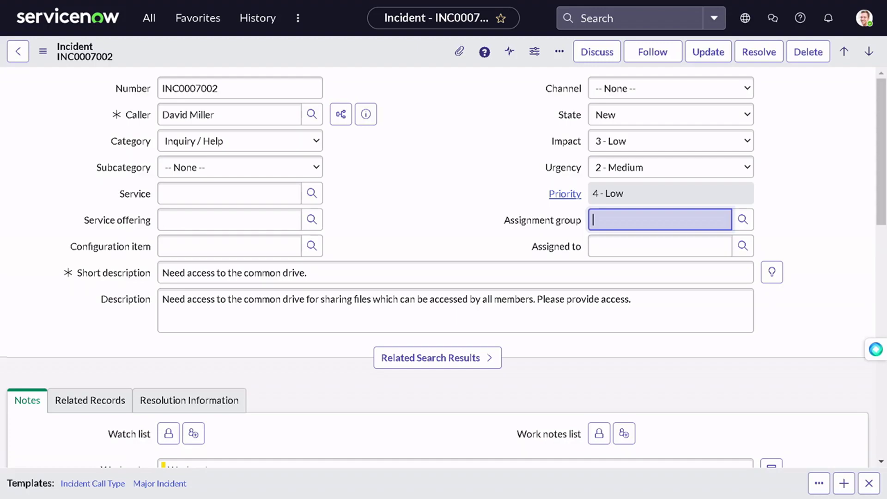
pyautogui.write('laz')
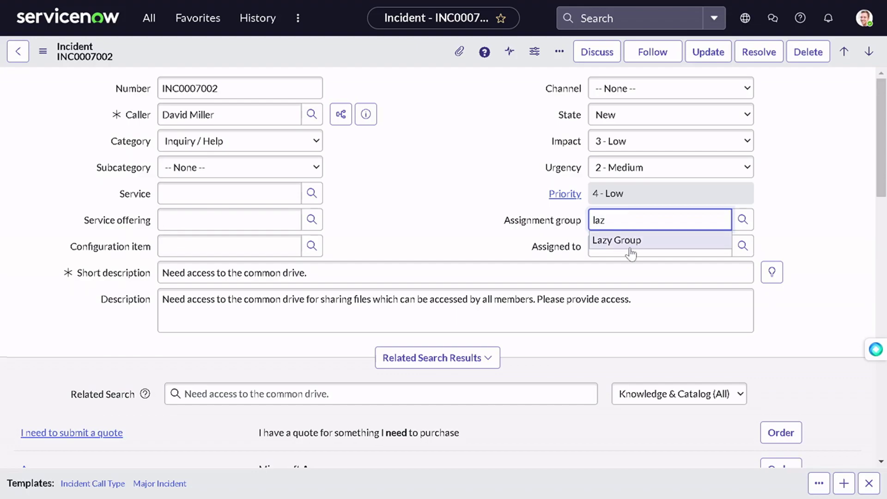
pyautogui.click(630, 250)
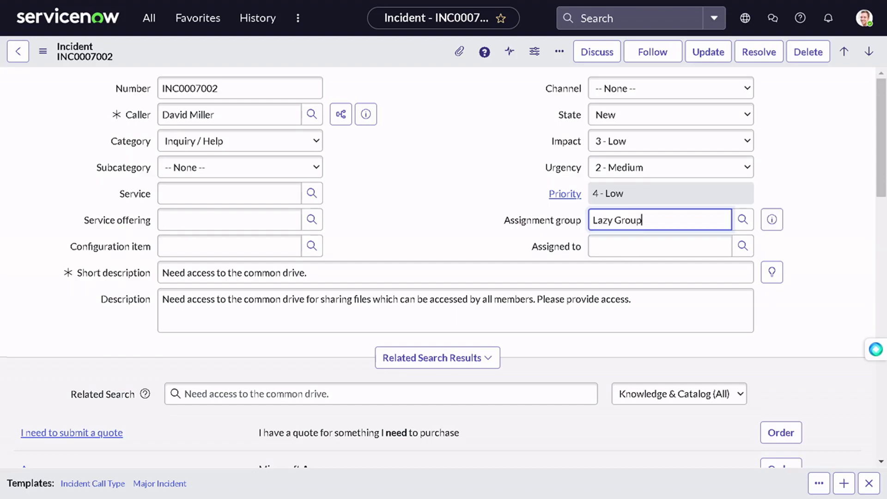
pyautogui.rightClick(410, 52)
pyautogui.click(429, 68)
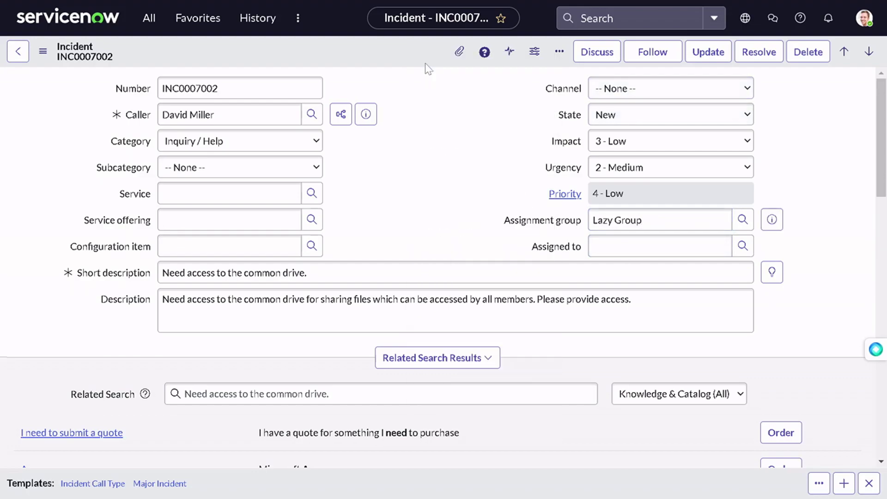
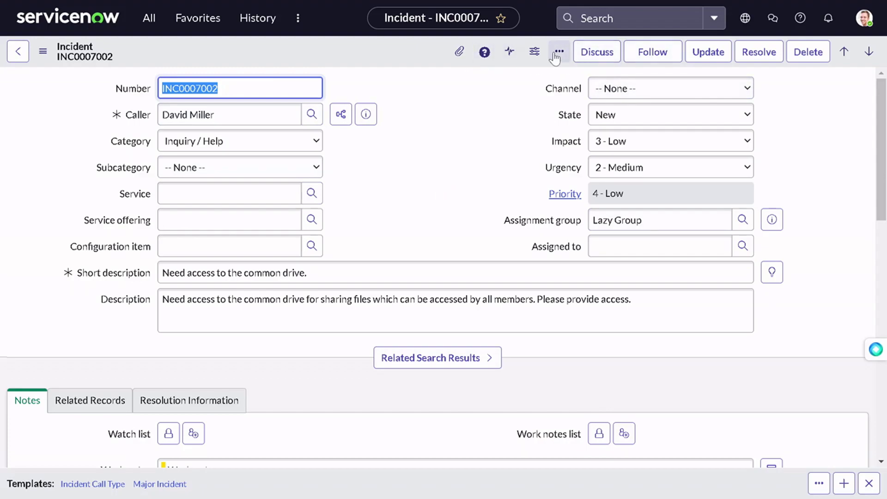
# Hide the template bar on the incident form and show it again
pyautogui.click(559, 52)
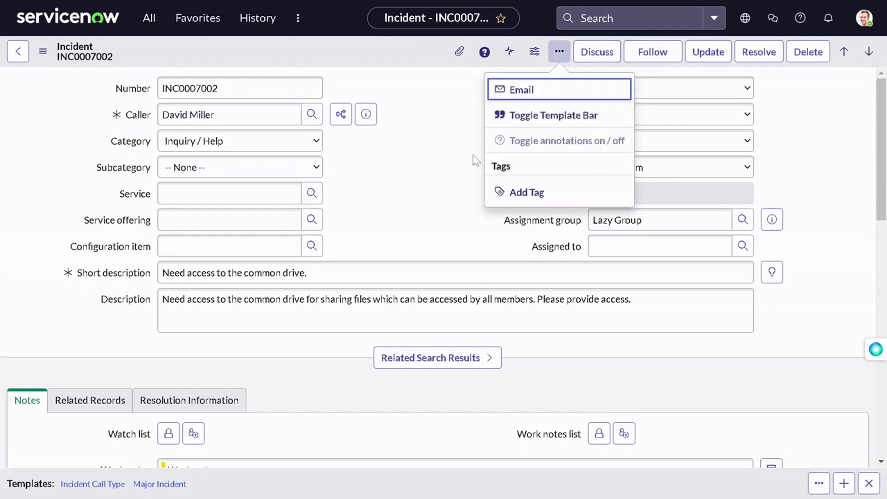
pyautogui.click(536, 123)
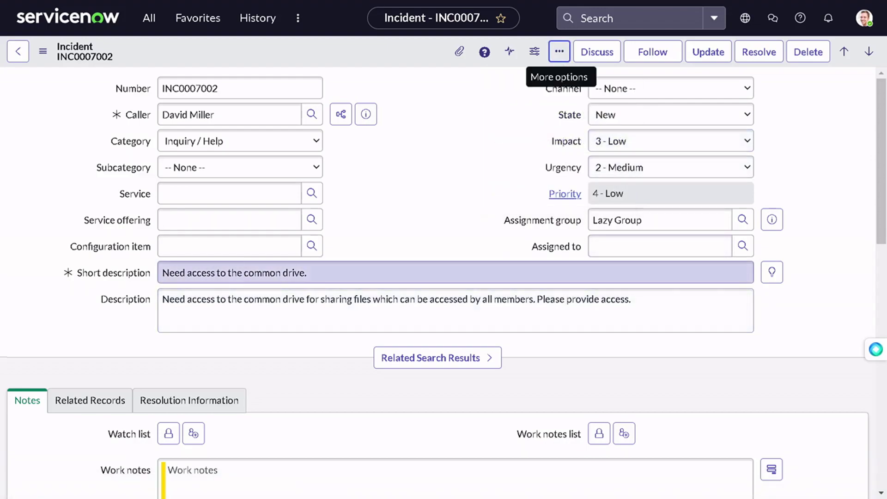
pyautogui.scroll(-2, 502, 275)
pyautogui.scroll(2, 501, 277)
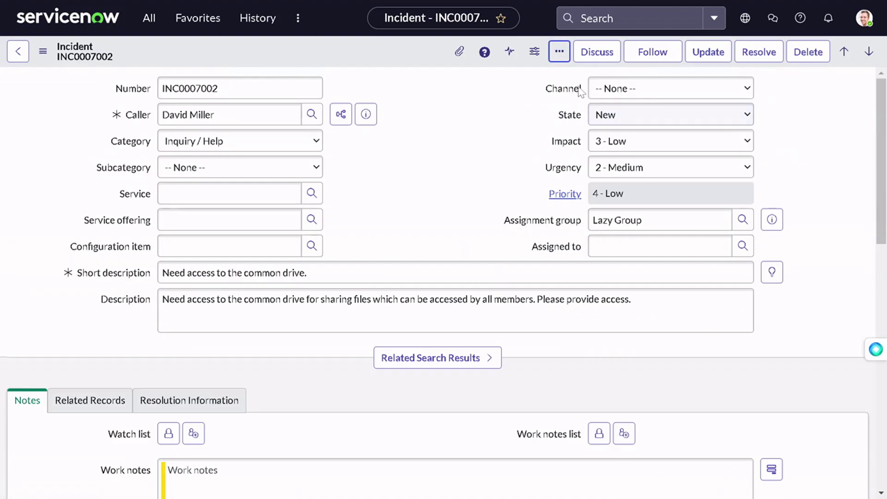
pyautogui.click(559, 52)
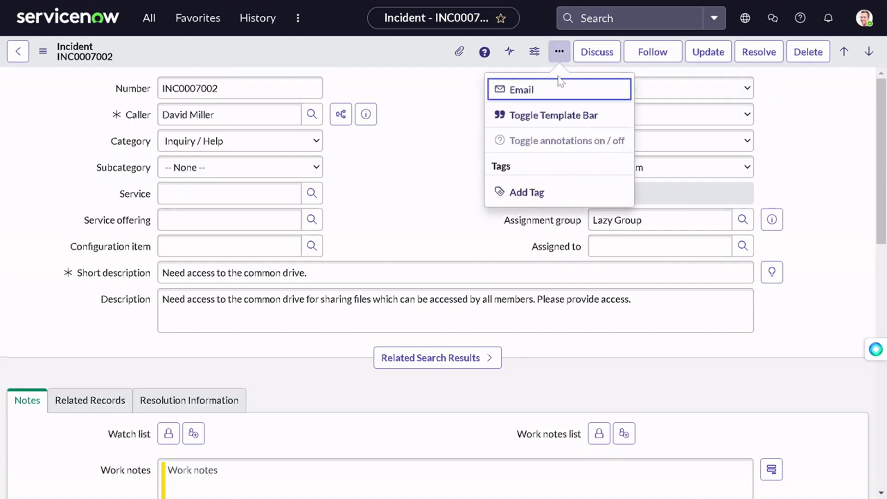
pyautogui.click(559, 124)
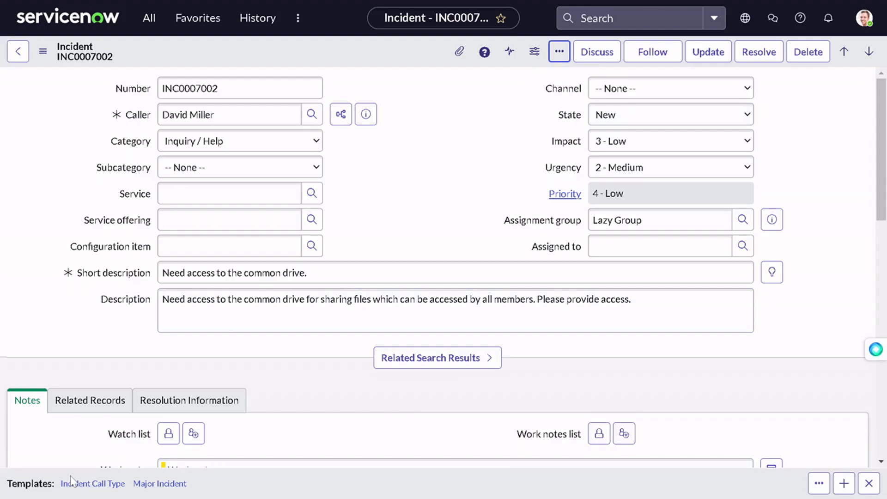
# Start a new template from the incident's template bar and review the field values copied from the record
pyautogui.moveTo(224, 483); pyautogui.dragTo(53, 485)
pyautogui.click(273, 446)
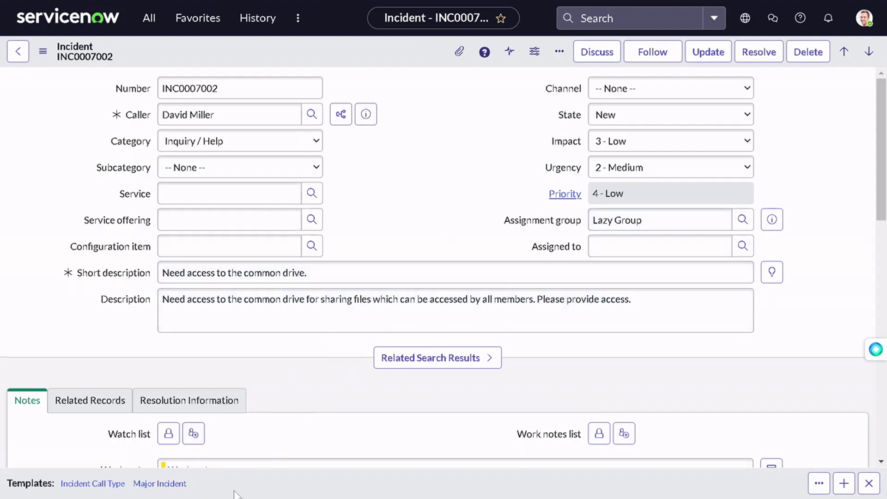
pyautogui.click(842, 489)
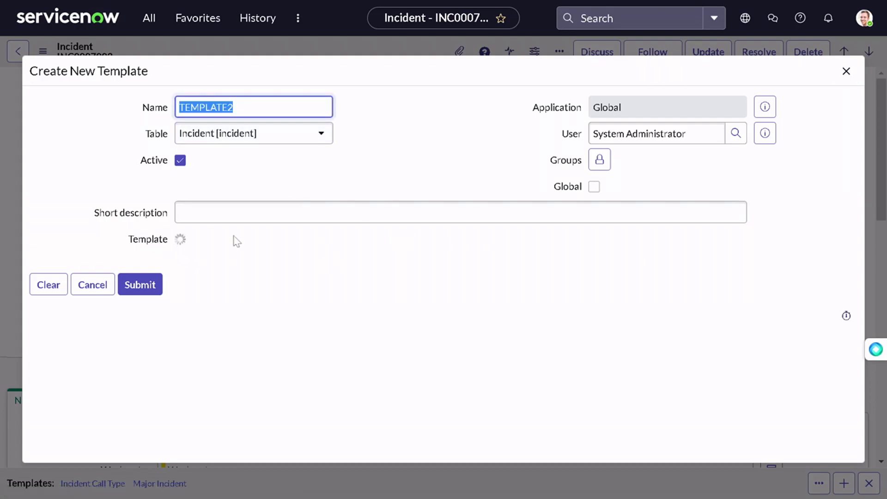
pyautogui.moveTo(123, 239); pyautogui.dragTo(174, 239)
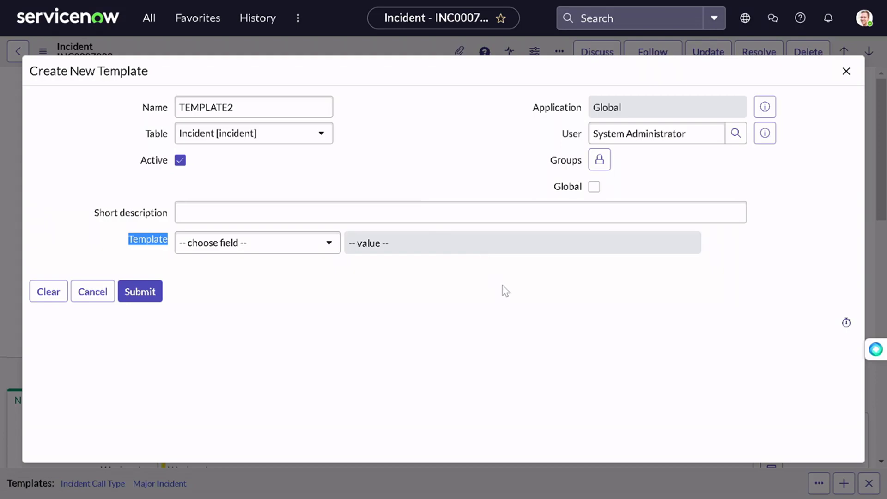
pyautogui.scroll(-2, 277, 199)
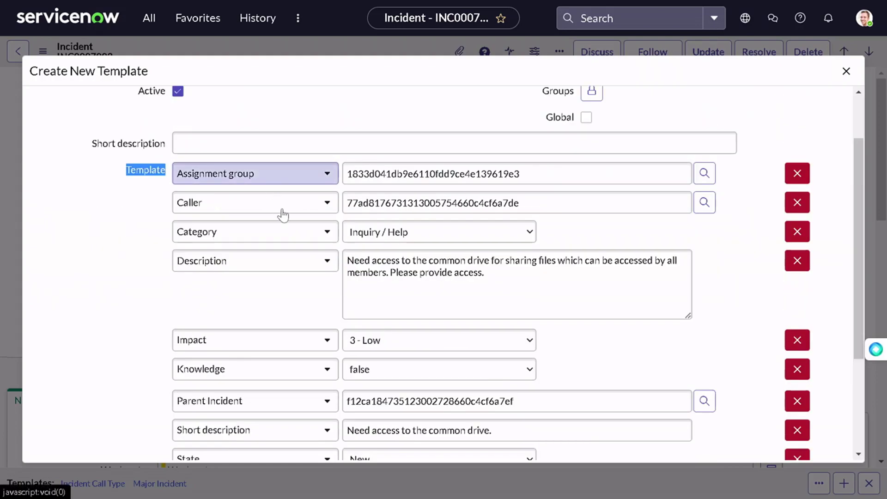
pyautogui.scroll(2, 328, 276)
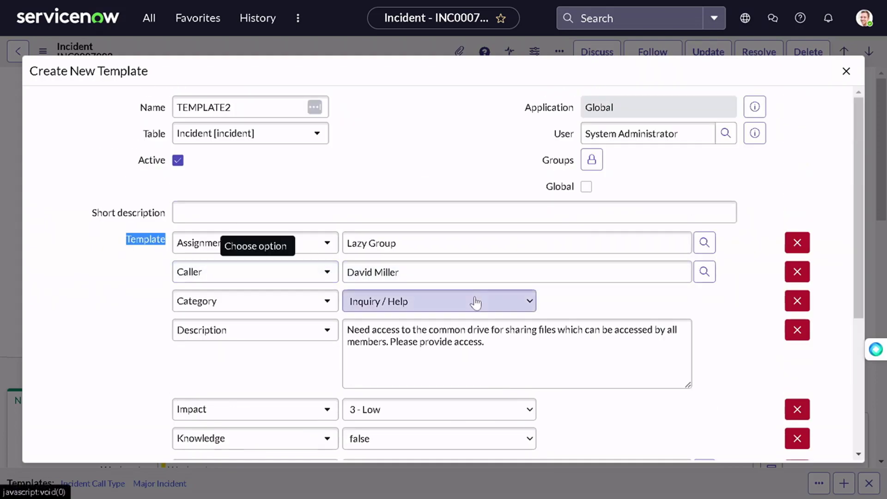
pyautogui.scroll(-5, 263, 160)
pyautogui.scroll(3, 273, 231)
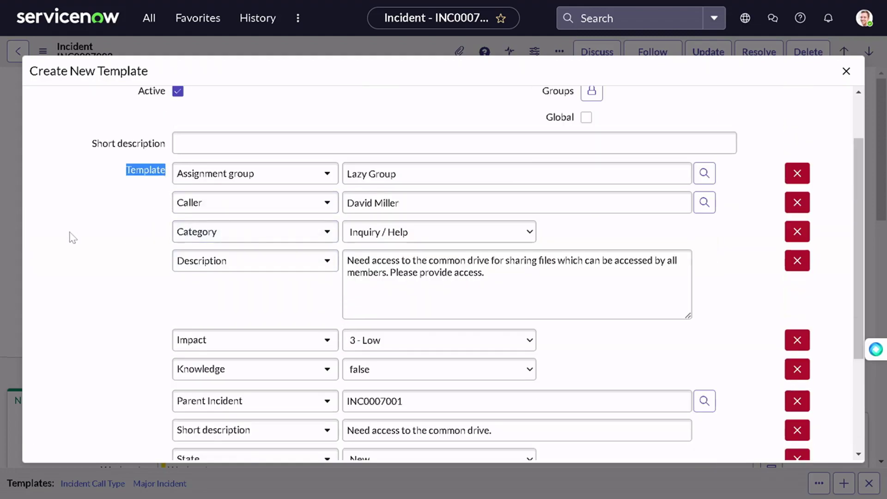
pyautogui.scroll(-3, 84, 238)
pyautogui.scroll(5, 100, 242)
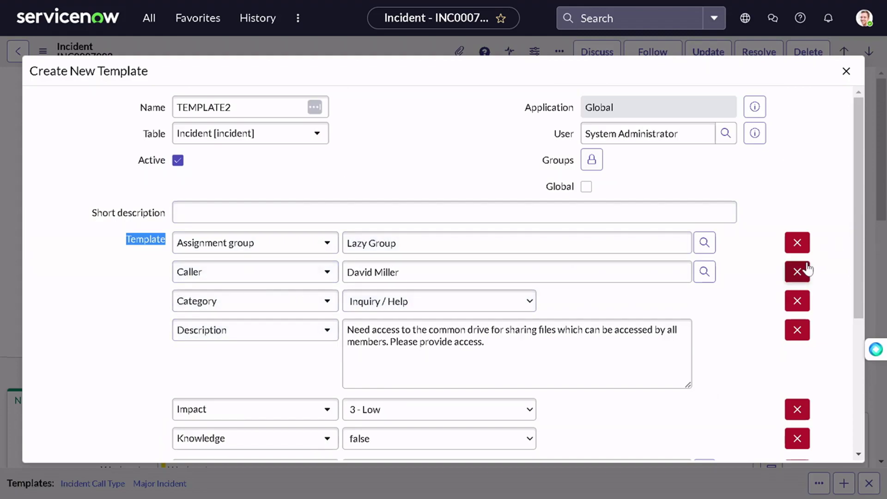
# Remove the Caller and Parent Incident fields from the template
pyautogui.click(797, 272)
pyautogui.scroll(-3, 798, 271)
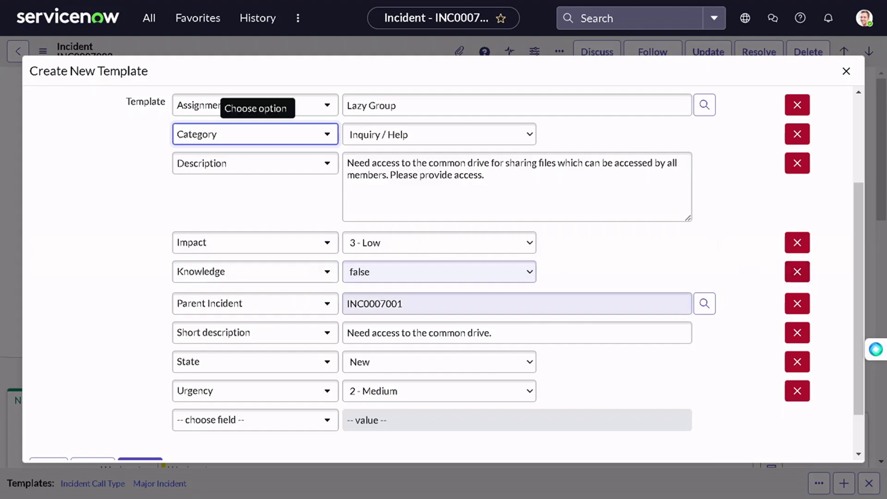
pyautogui.click(797, 303)
pyautogui.scroll(-2, 339, 287)
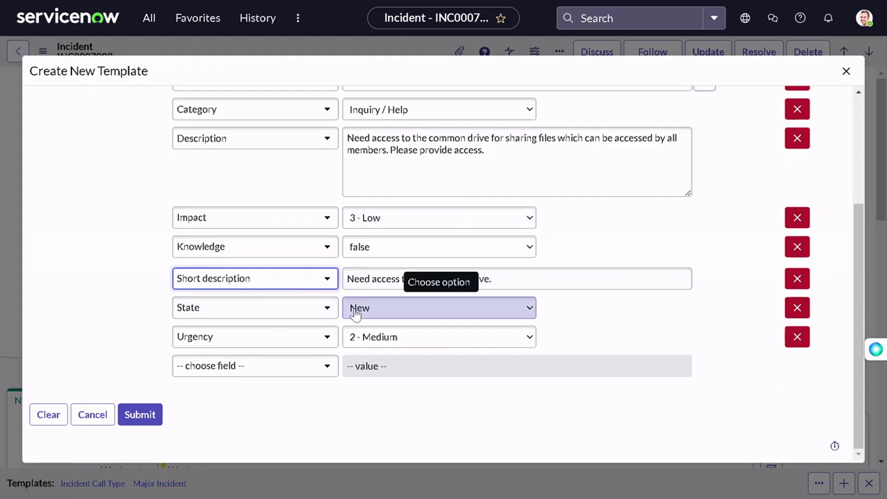
pyautogui.scroll(6, 355, 315)
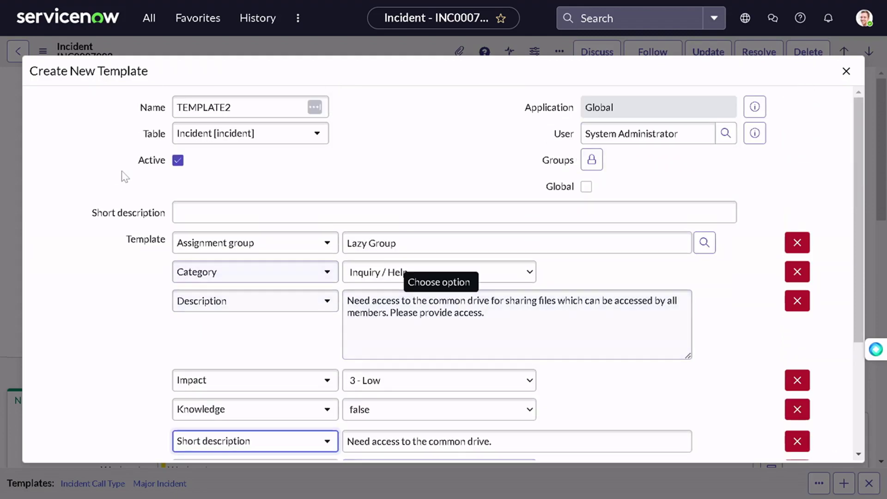
# Name the template "Access to common drive" and enter the short description "This is the template for access to common drive"
pyautogui.moveTo(233, 107); pyautogui.dragTo(167, 99)
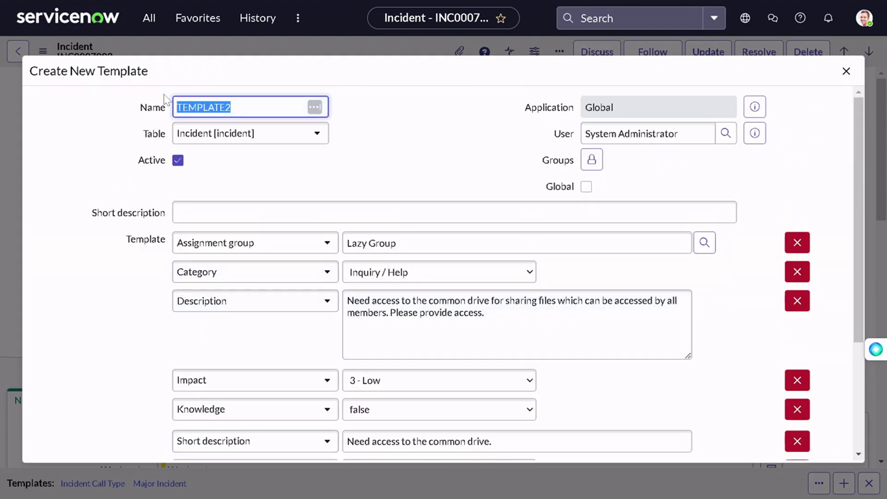
pyautogui.press('BackSpace')
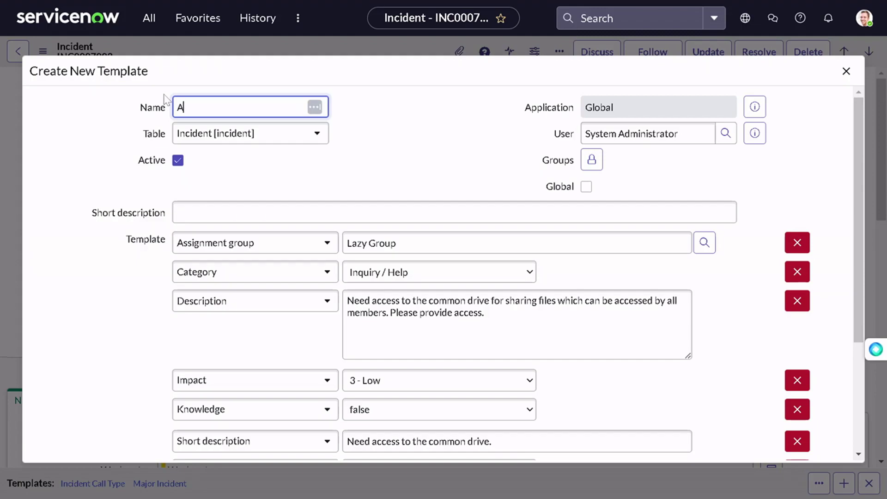
pyautogui.write('Access to common drive')
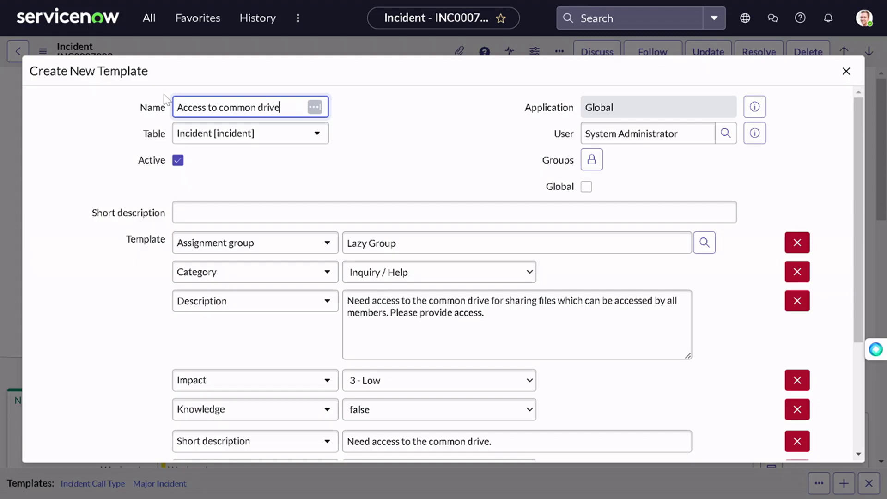
pyautogui.click(225, 210)
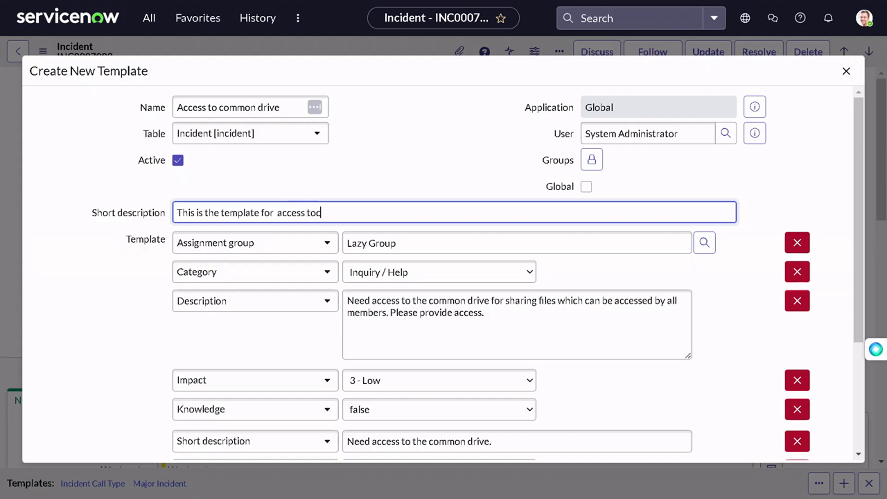
pyautogui.write('mon drive')
# Add Lazy Group to the template's Groups and lock the group selection
pyautogui.click(592, 160)
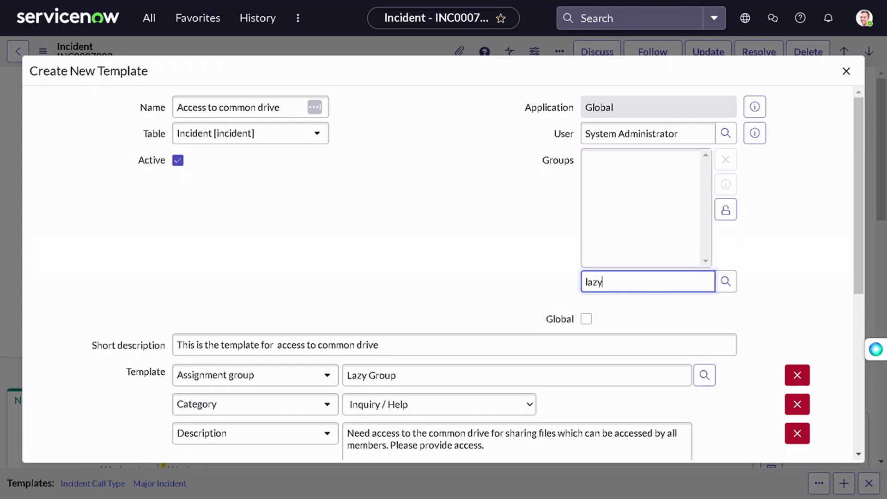
pyautogui.click(630, 311)
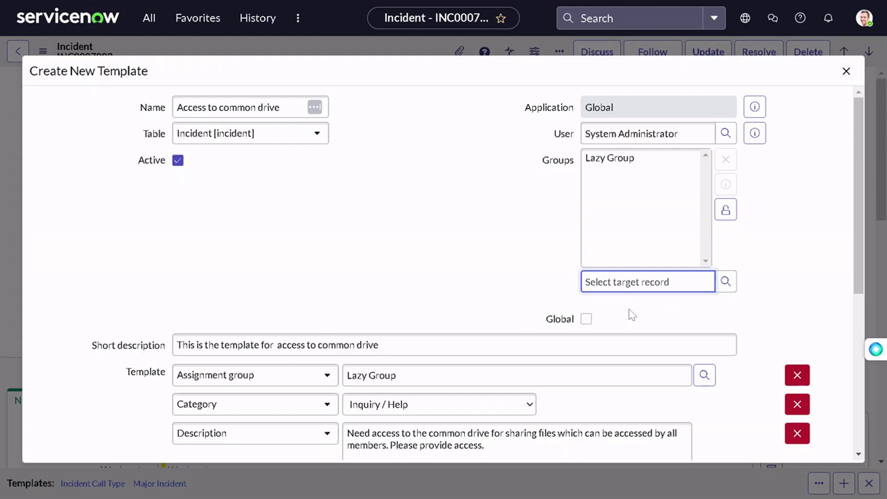
pyautogui.click(726, 210)
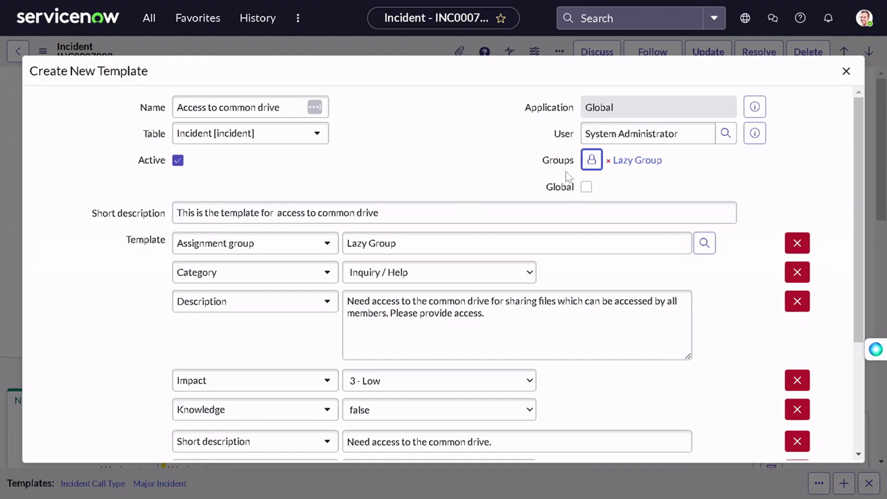
# Add a Work notes field to the template's field list with the value "This is worknotes"
pyautogui.scroll(-2, 567, 176)
pyautogui.scroll(2, 564, 178)
pyautogui.scroll(-4, 563, 179)
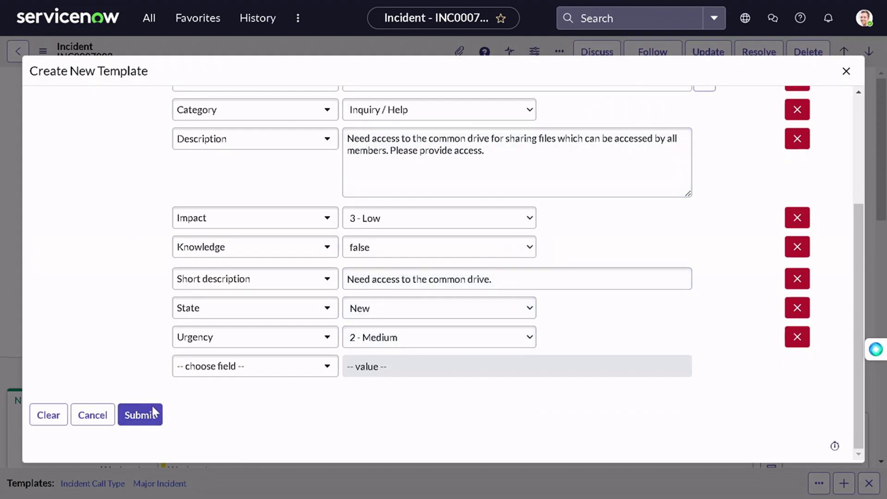
pyautogui.scroll(2, 439, 247)
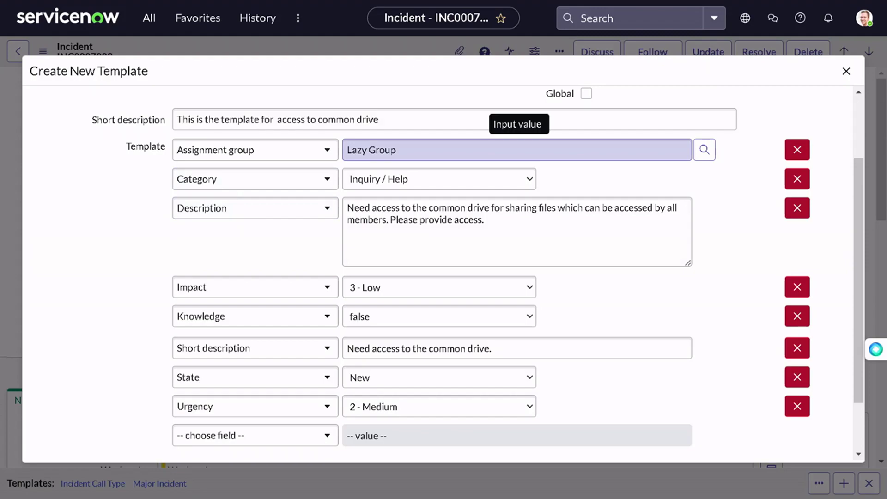
pyautogui.scroll(2, 508, 231)
pyautogui.scroll(-5, 370, 232)
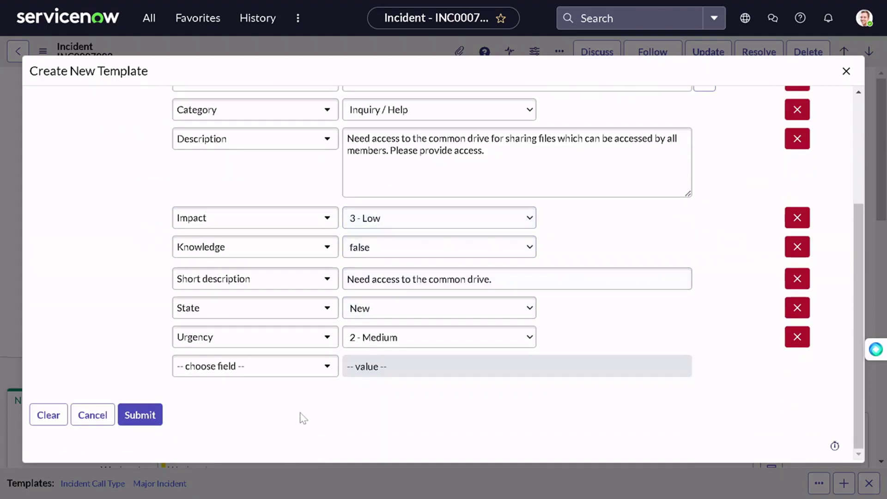
pyautogui.click(298, 376)
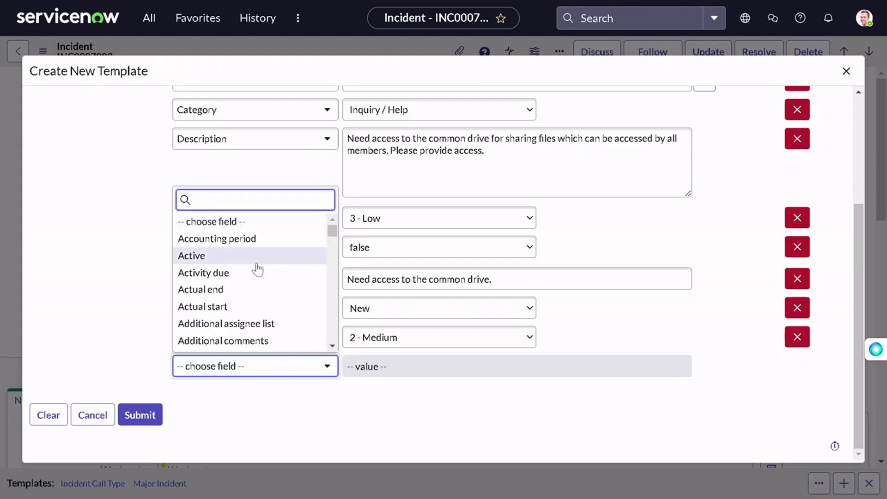
pyautogui.scroll(-3, 259, 272)
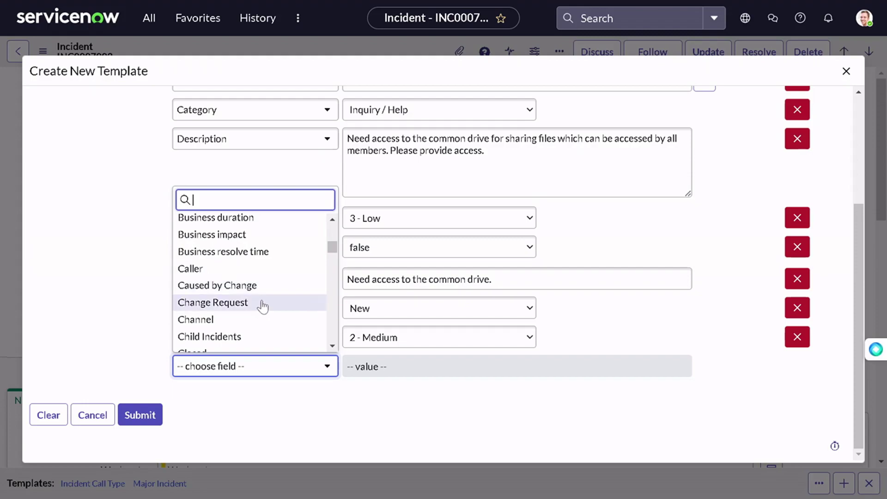
pyautogui.scroll(-5, 259, 286)
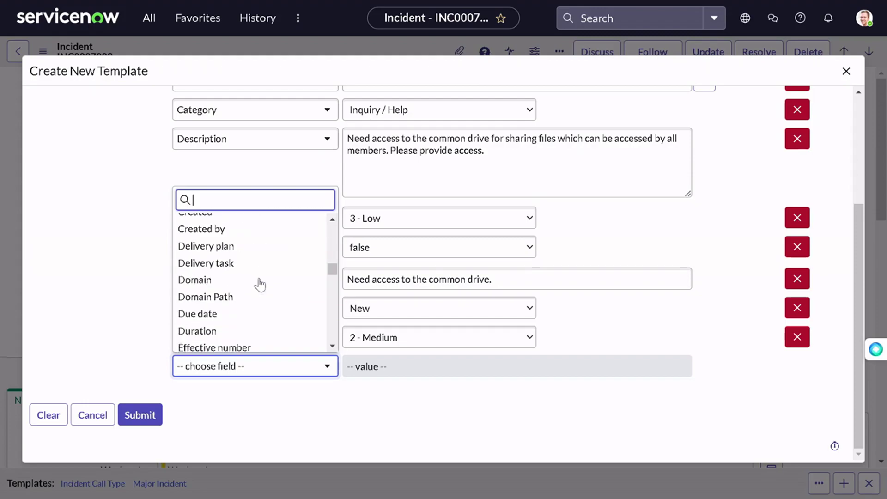
pyautogui.scroll(-2, 259, 286)
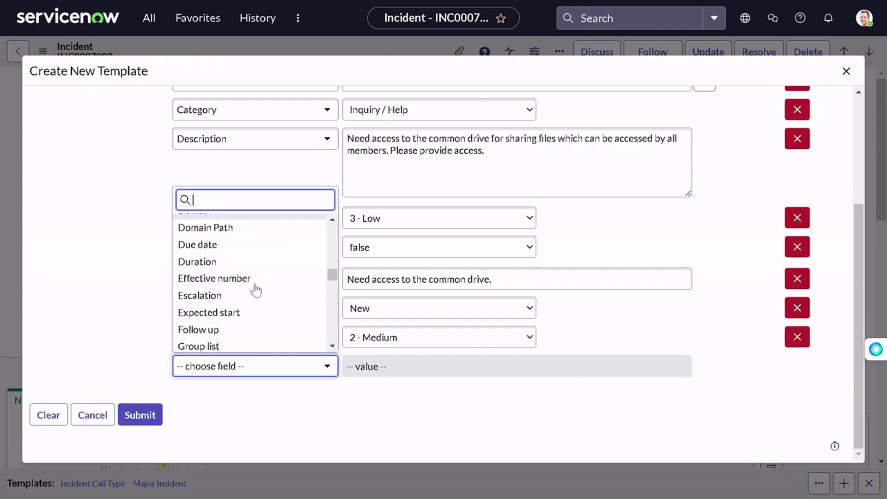
pyautogui.scroll(-10, 252, 300)
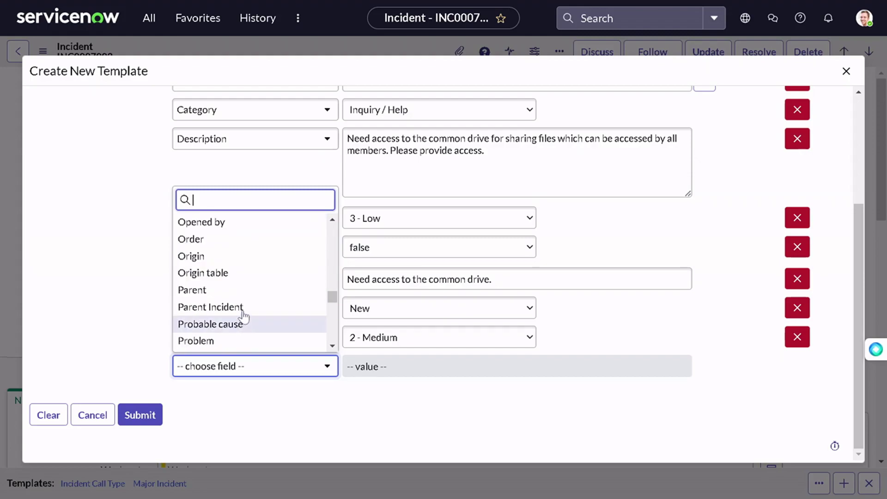
pyautogui.scroll(-10, 245, 282)
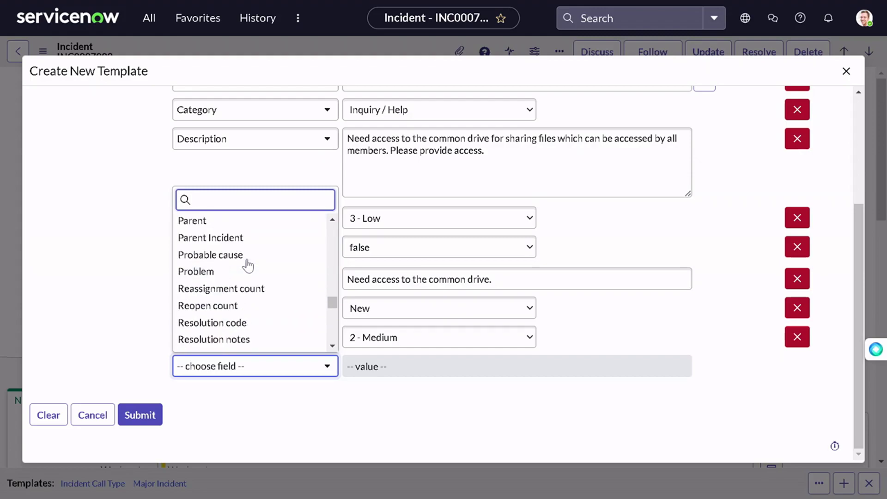
pyautogui.scroll(3, 245, 280)
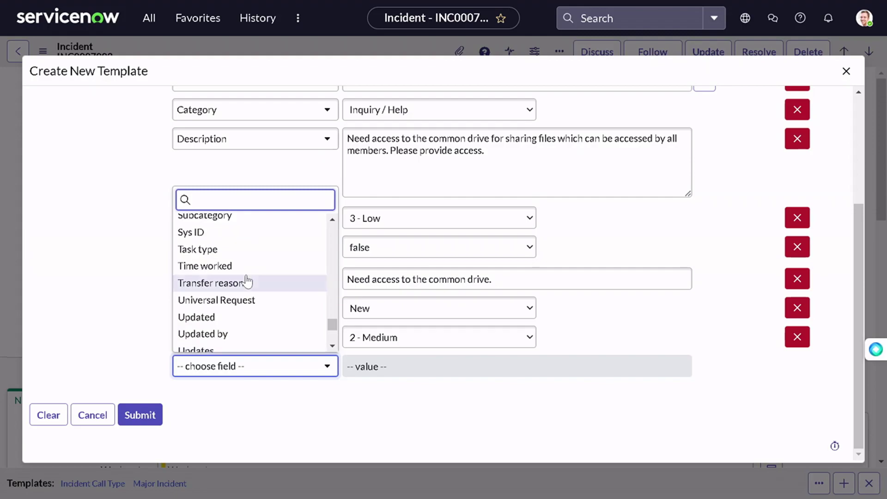
pyautogui.scroll(-5, 245, 281)
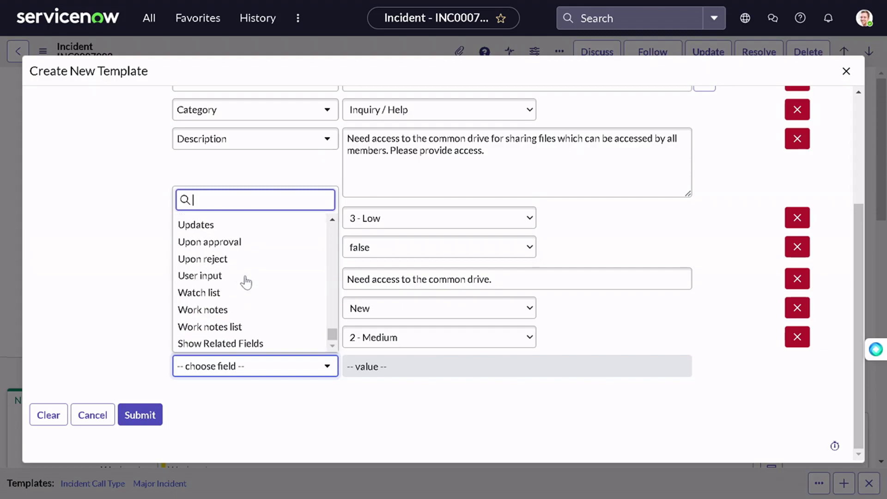
pyautogui.click(243, 312)
pyautogui.click(347, 368)
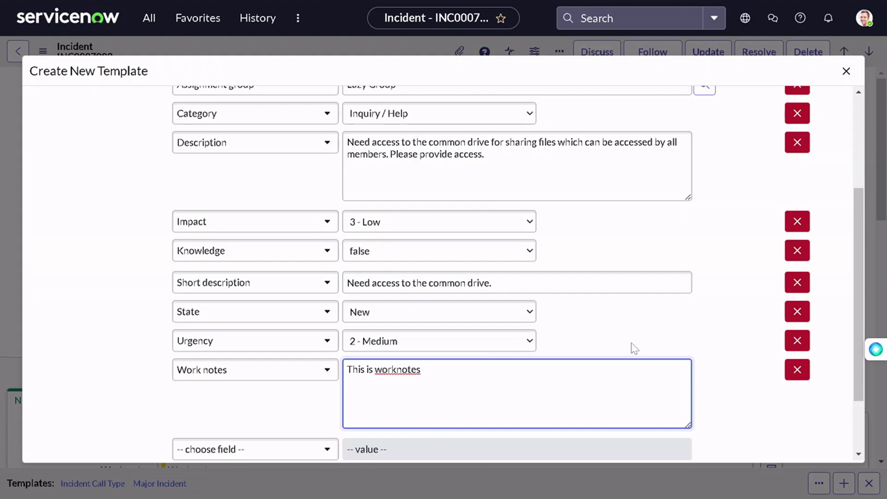
# Check the completed template's field values and submit the new template
pyautogui.scroll(1, 634, 347)
pyautogui.scroll(-3, 634, 347)
pyautogui.scroll(1, 633, 347)
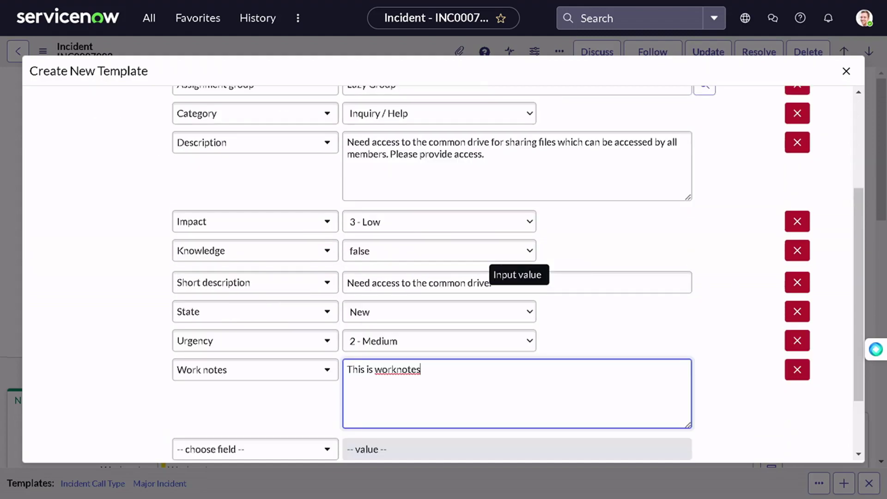
pyautogui.scroll(-2, 633, 347)
pyautogui.scroll(-3, 721, 365)
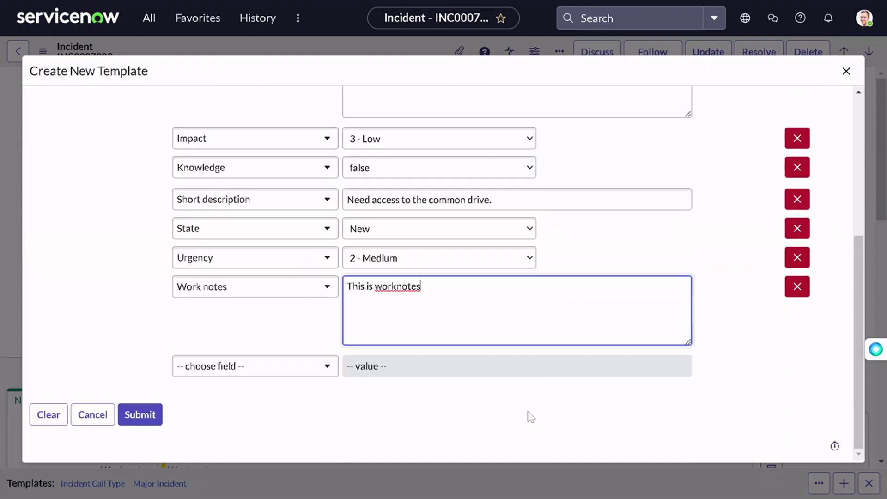
pyautogui.click(140, 427)
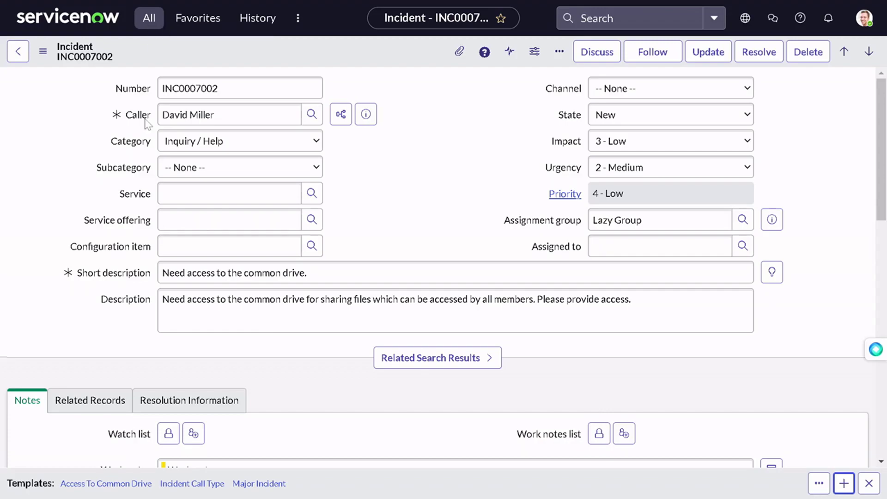
# Open a blank incident form using the navigation filter command incident.do
pyautogui.click(151, 20)
pyautogui.click(119, 55)
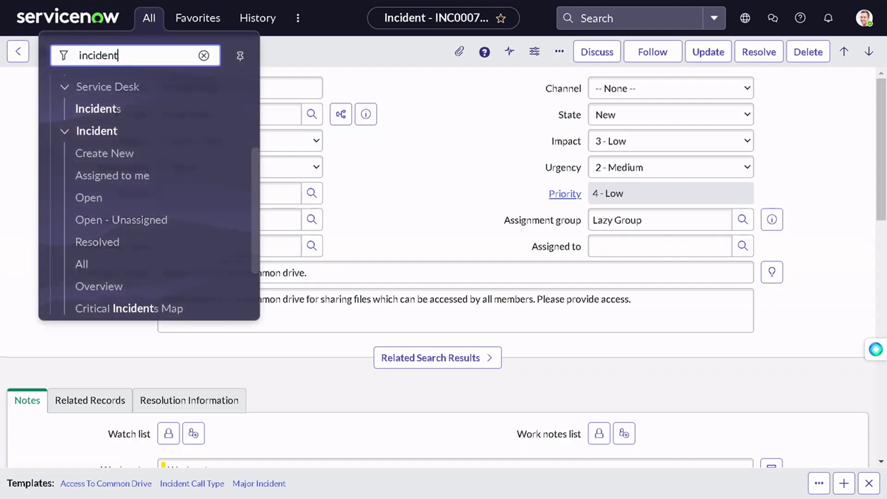
pyautogui.write('.do')
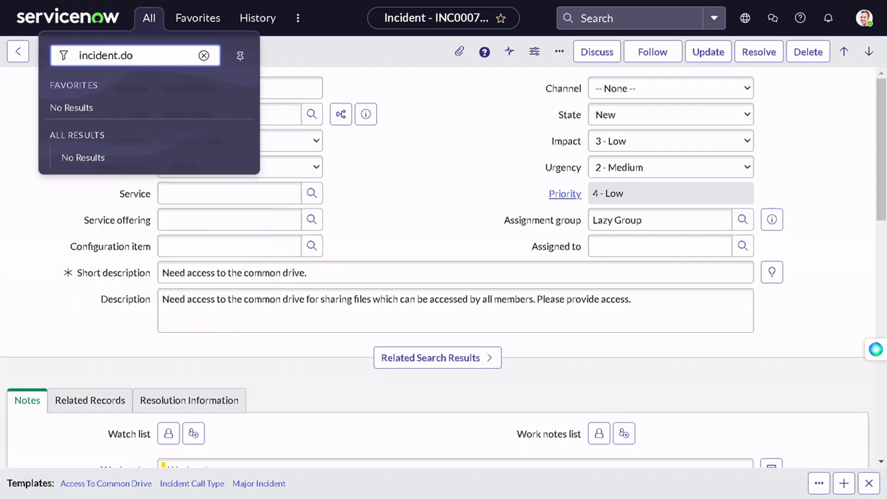
pyautogui.press('Return')
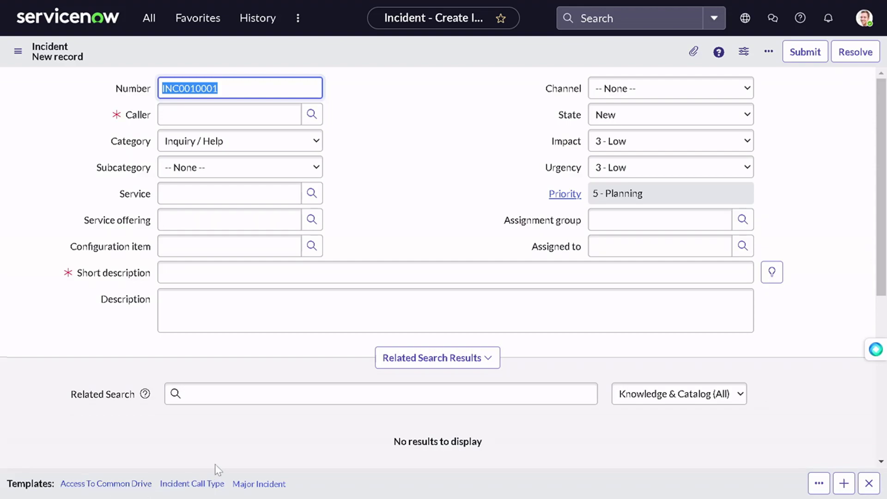
# Apply the Access To Common Drive template to the new incident and review the filled-in fields
pyautogui.click(121, 485)
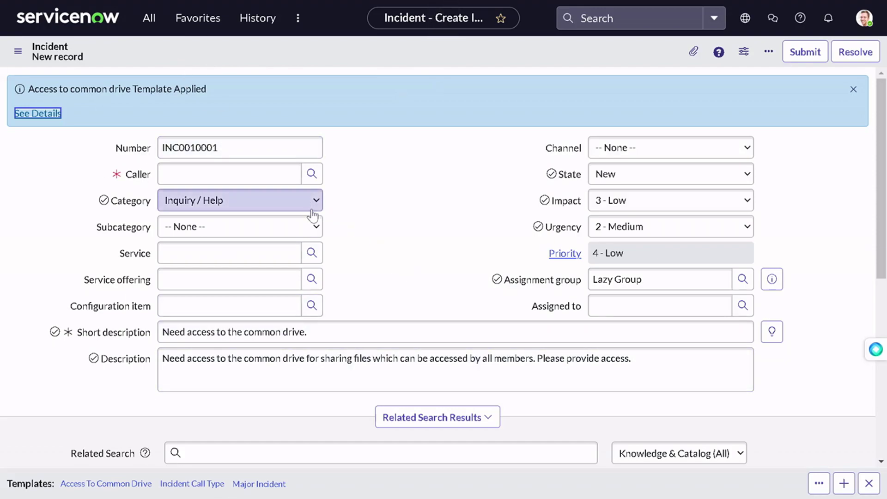
pyautogui.scroll(-6, 347, 233)
pyautogui.scroll(6, 344, 233)
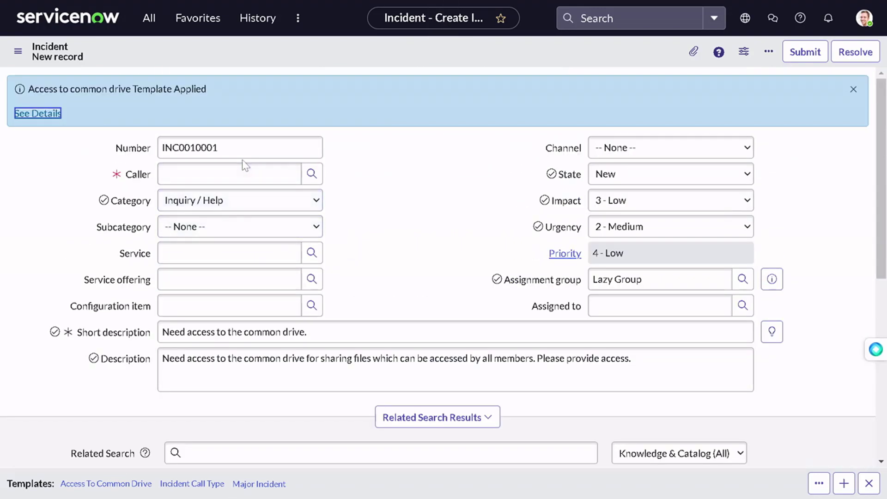
# Set the new incident's Caller to System Administrator and save the record, cancelling the long-running transaction
pyautogui.click(245, 173)
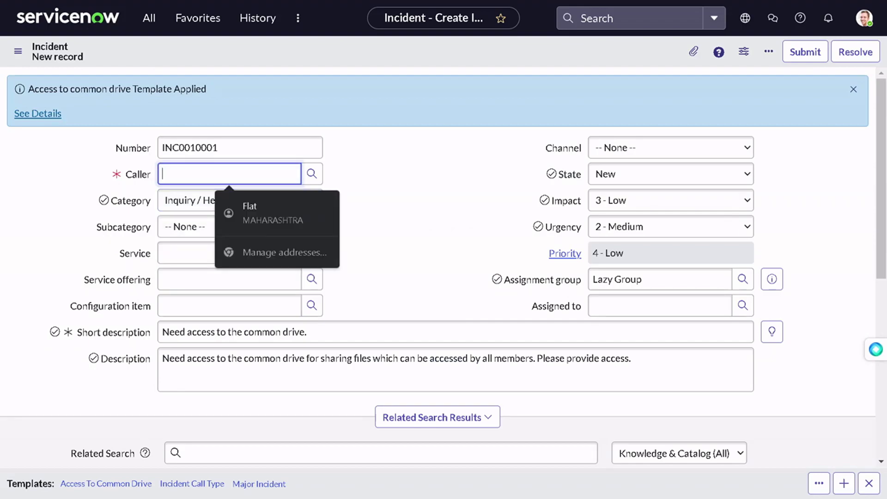
pyautogui.write('System')
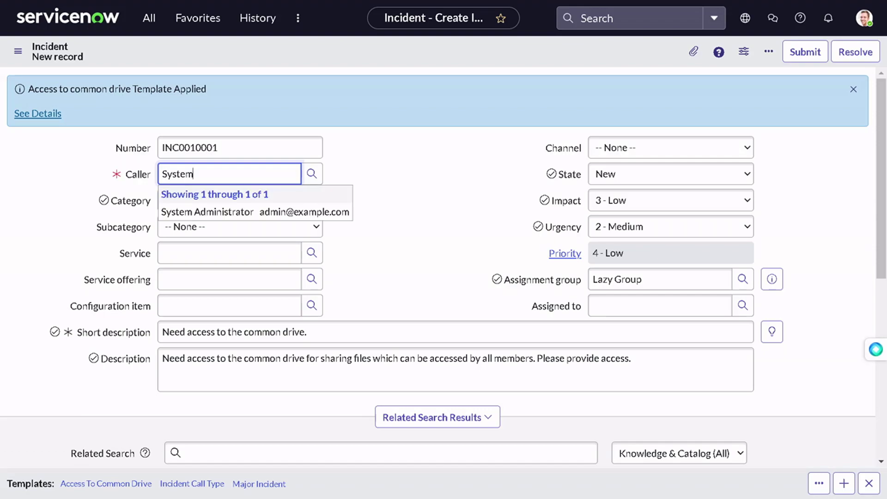
pyautogui.click(275, 213)
pyautogui.rightClick(530, 53)
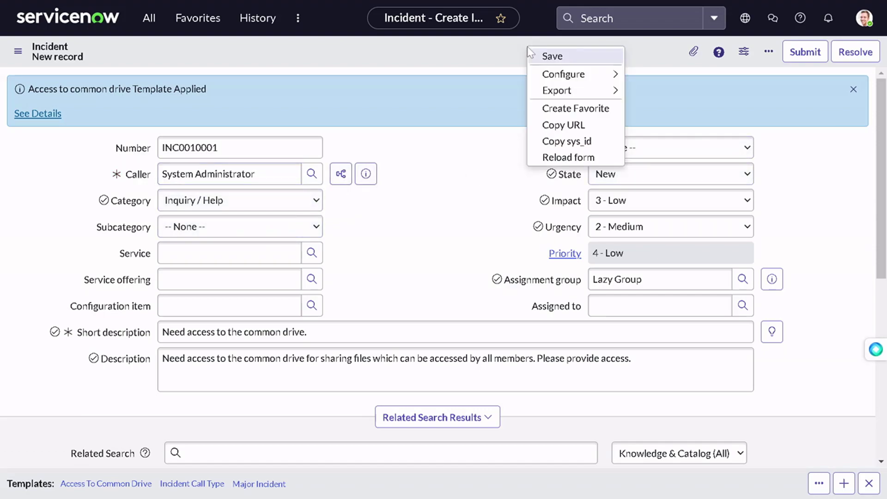
pyautogui.click(539, 57)
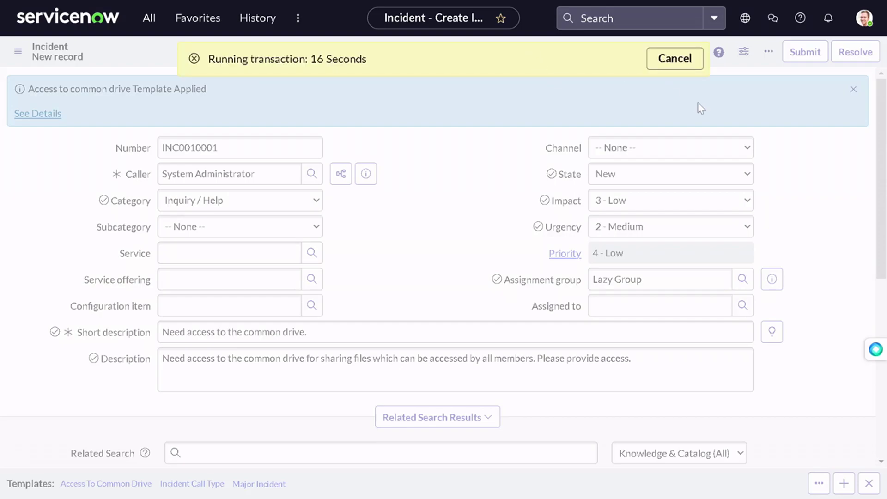
pyautogui.click(678, 64)
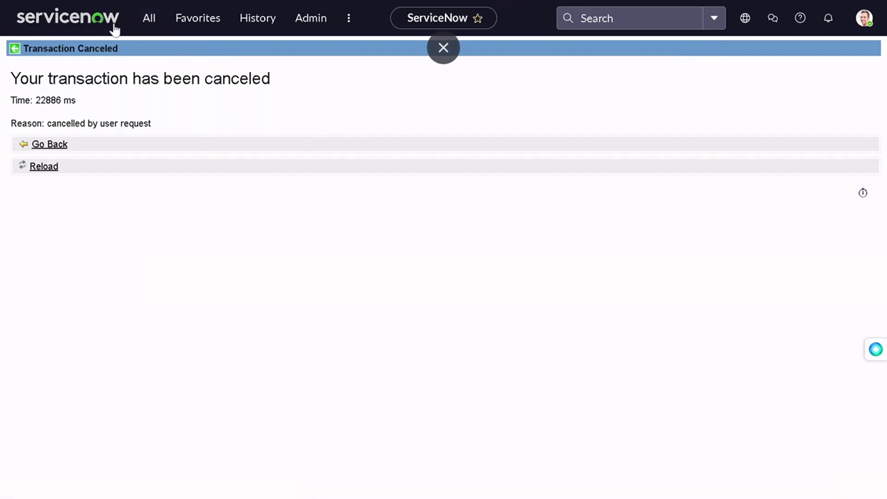
# Open the list of all incidents using the navigation filter command incident.list
pyautogui.click(145, 17)
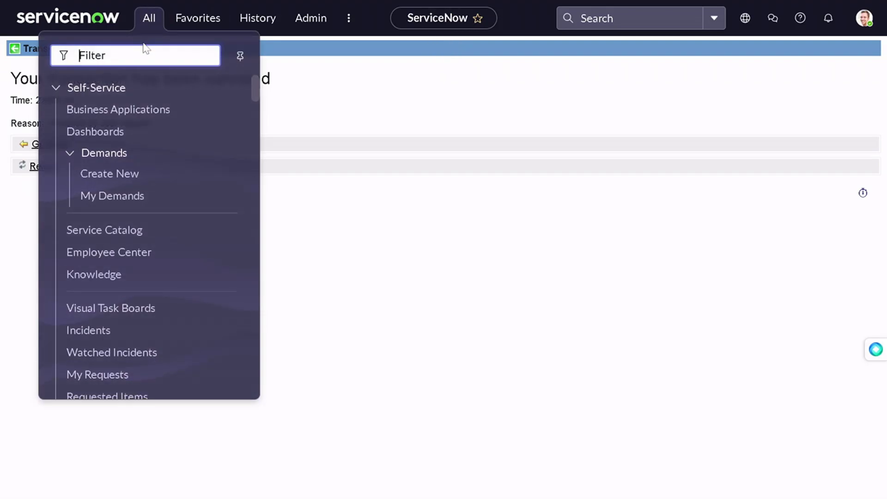
pyautogui.write('ind')
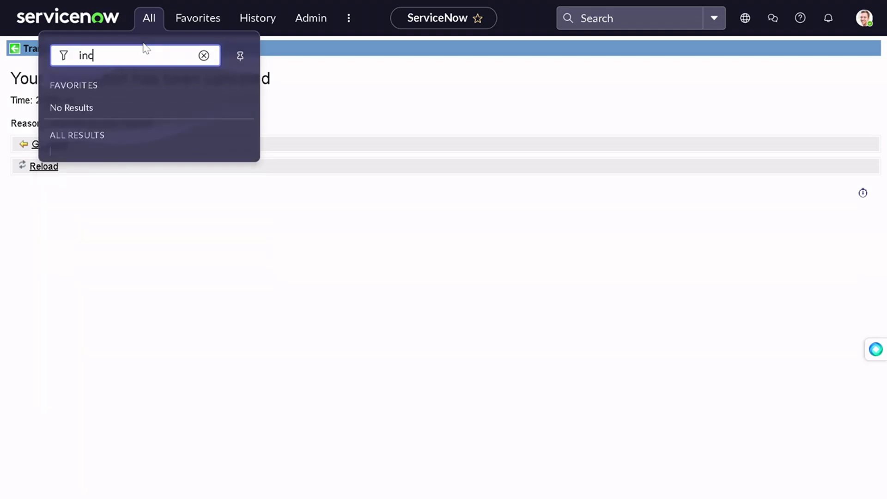
pyautogui.write('ident.list')
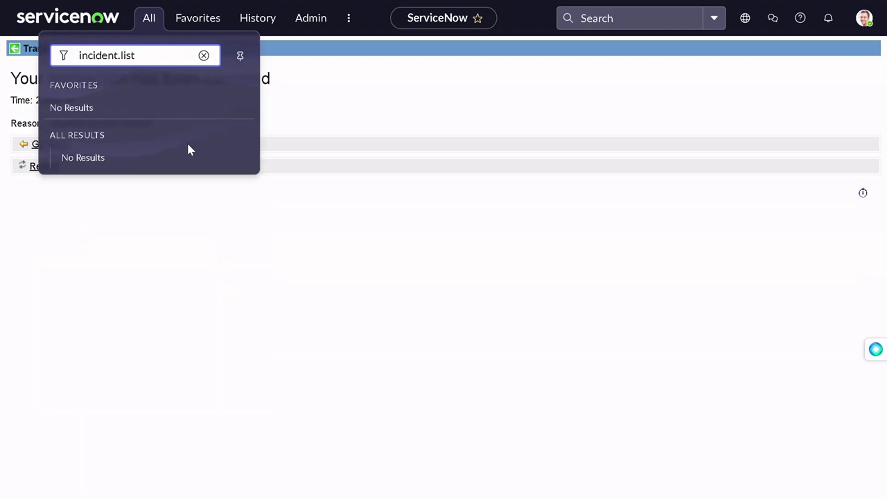
pyautogui.press('Return')
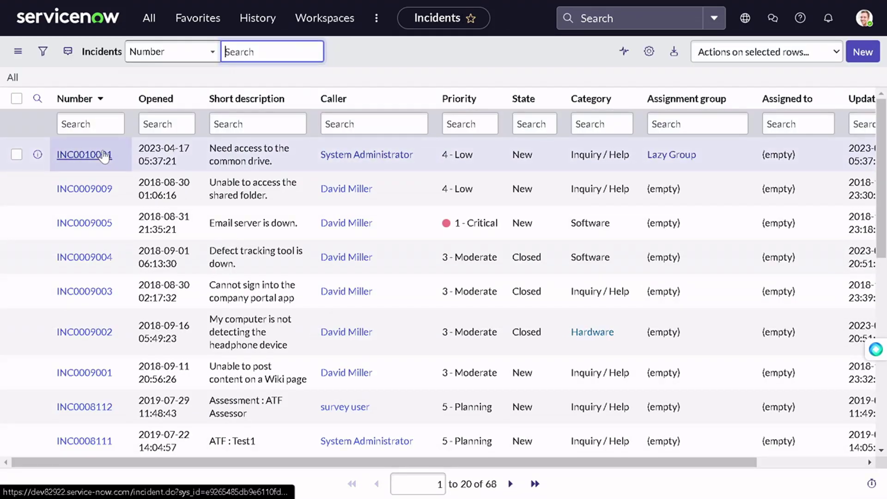
# Open the newly created common drive incident and check its activity stream for the template's work note
pyautogui.click(106, 155)
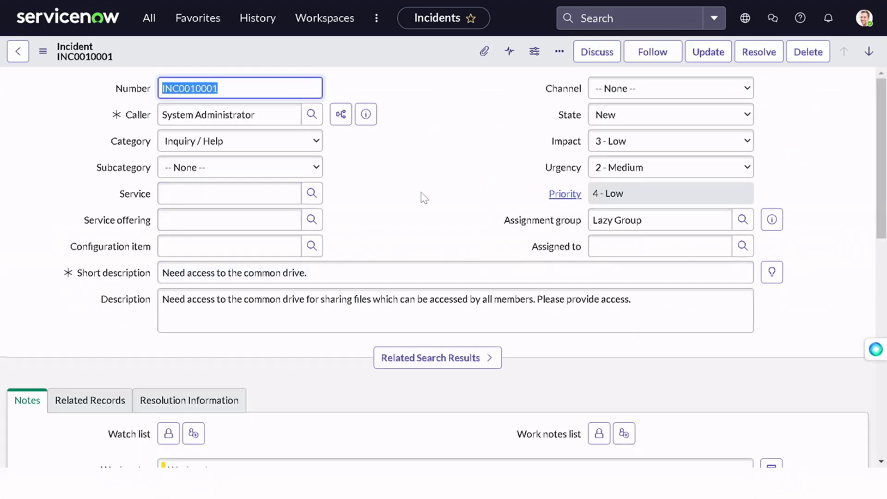
pyautogui.scroll(-7, 356, 230)
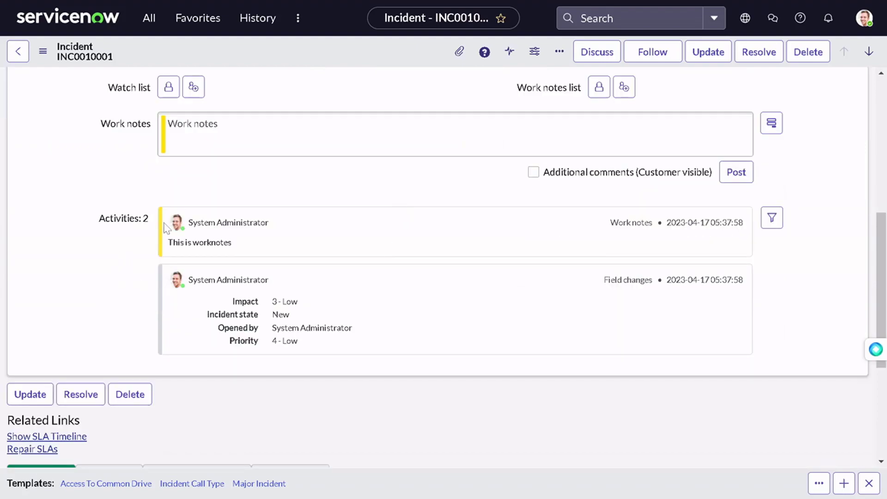
pyautogui.moveTo(176, 243); pyautogui.dragTo(257, 259)
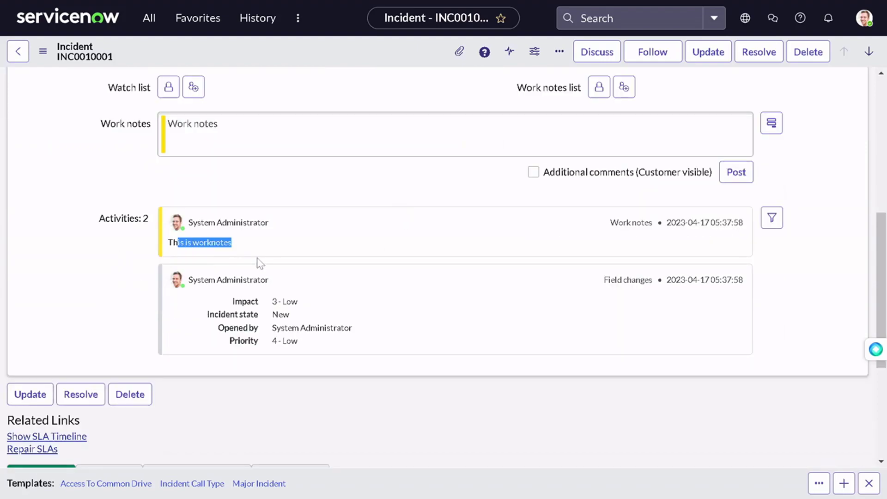
# Find the System Definition Templates list with the navigation filter "system def" and locate the Access to common drive template in it
pyautogui.scroll(-1, 294, 230)
pyautogui.scroll(7, 294, 228)
pyautogui.scroll(-1, 294, 227)
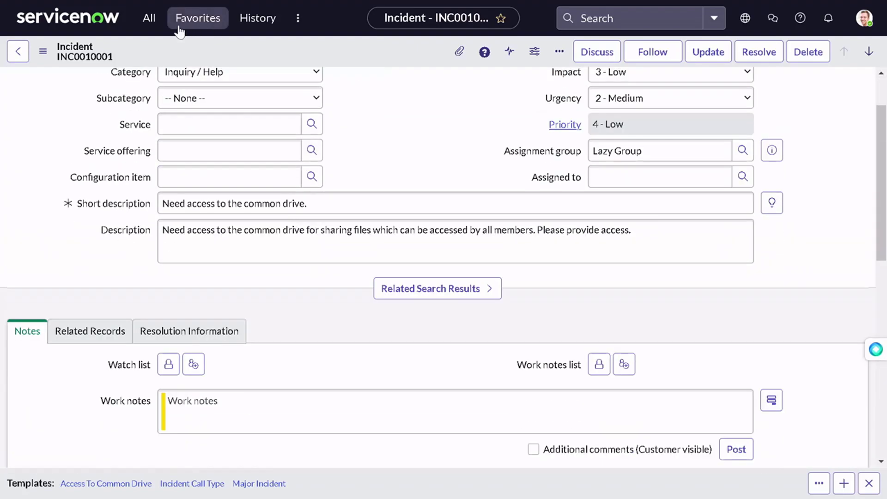
pyautogui.click(152, 18)
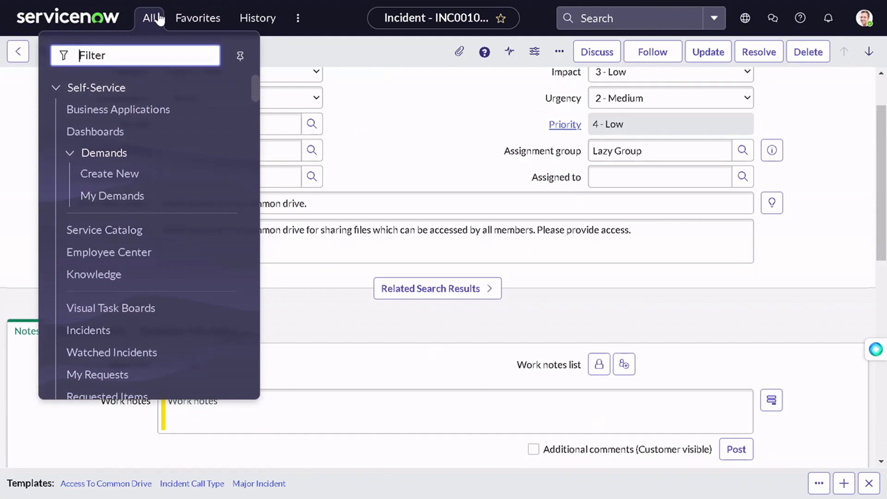
pyautogui.write('syste')
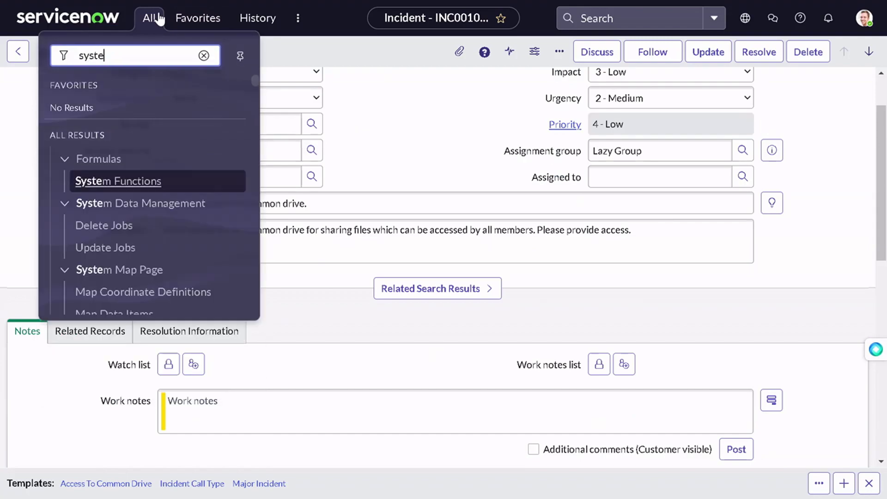
pyautogui.write('m def')
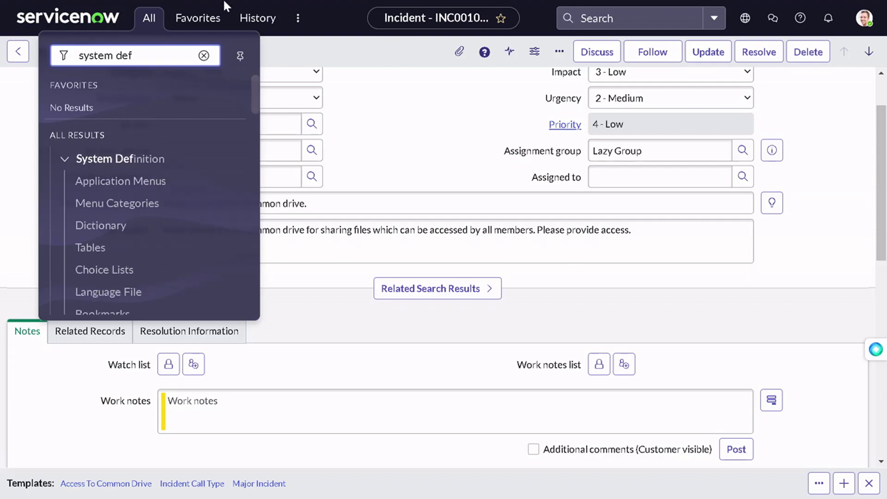
pyautogui.scroll(-5, 163, 245)
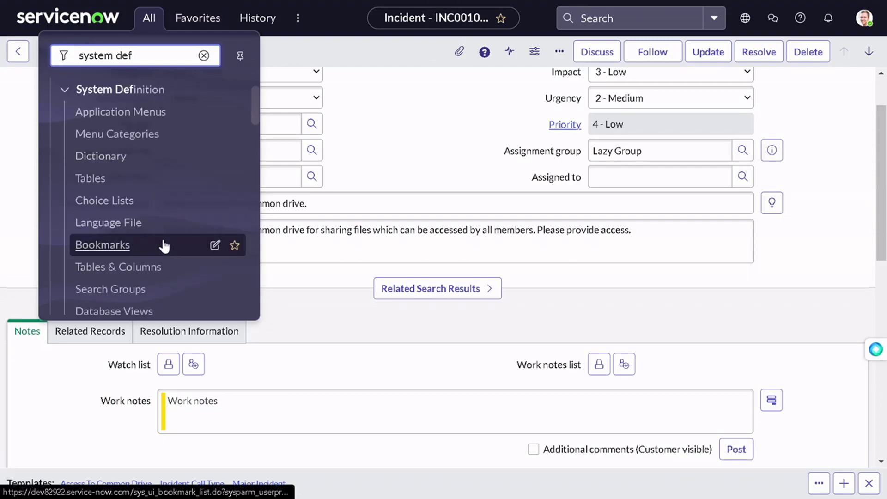
pyautogui.scroll(-3, 169, 254)
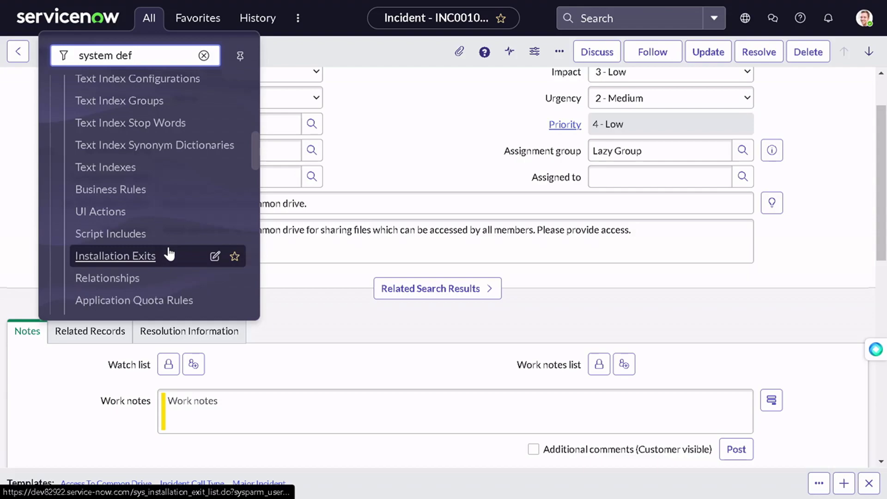
pyautogui.scroll(-3, 166, 217)
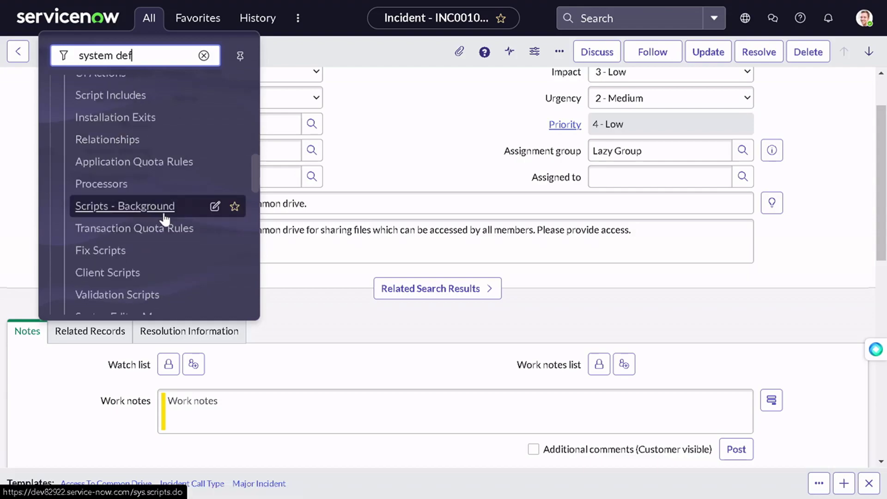
pyautogui.scroll(-5, 165, 218)
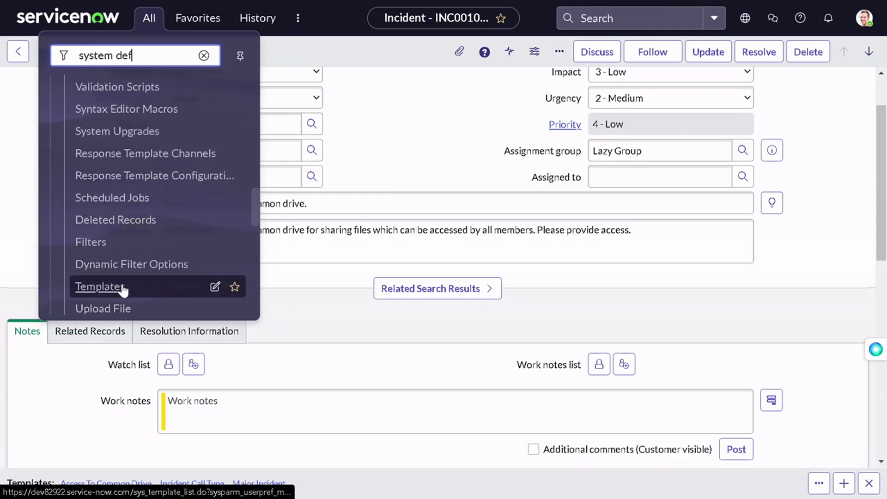
pyautogui.click(123, 287)
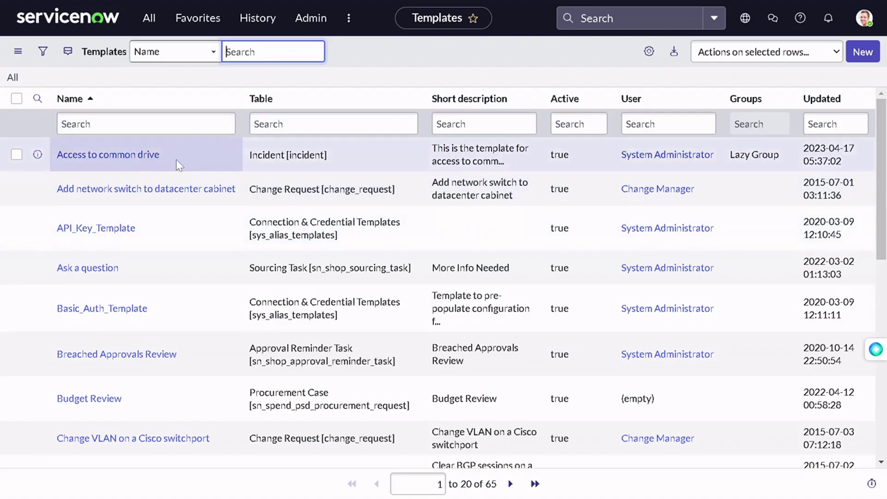
pyautogui.moveTo(176, 159); pyautogui.dragTo(69, 161)
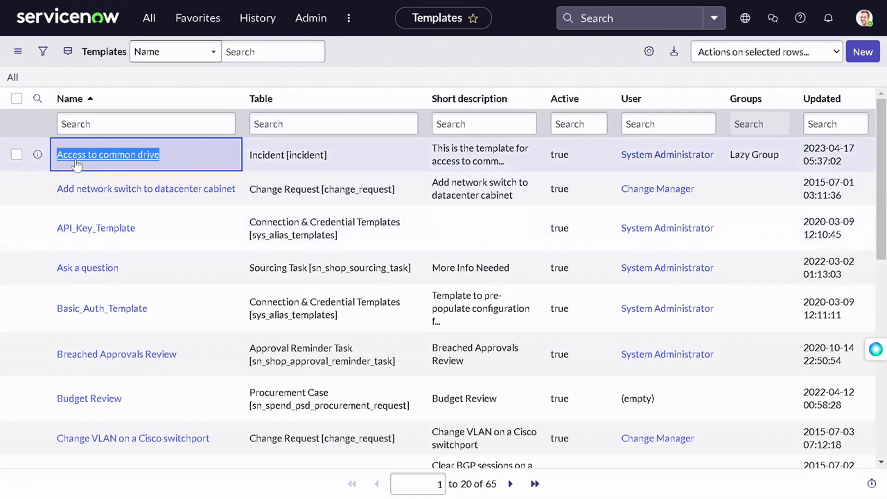
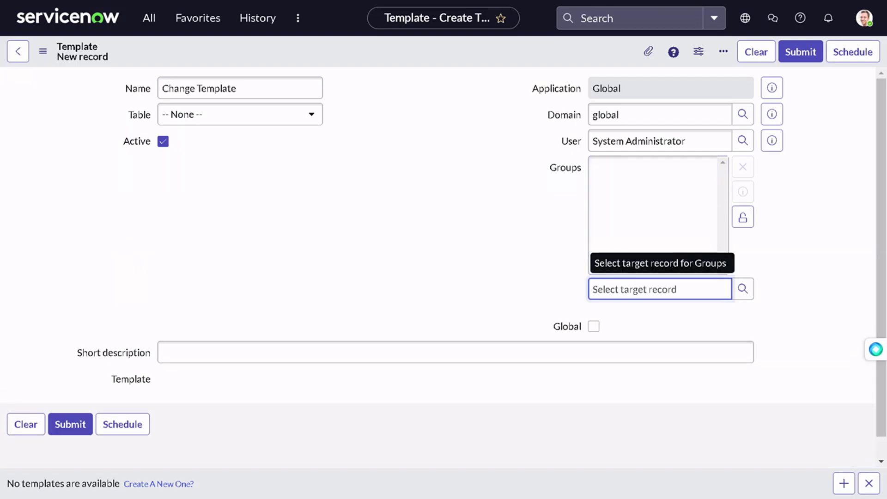
# Add Lazy Group to the Groups of the new Change Template record and lock the group list
pyautogui.write('lazy')
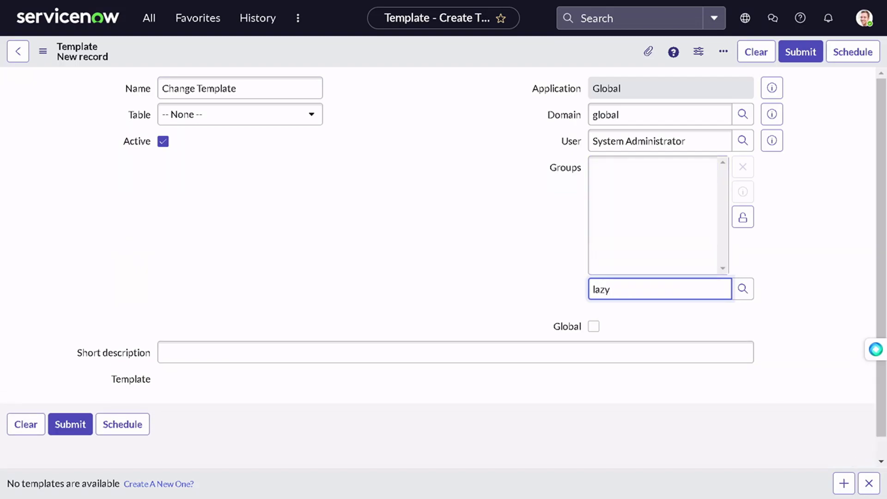
pyautogui.click(666, 309)
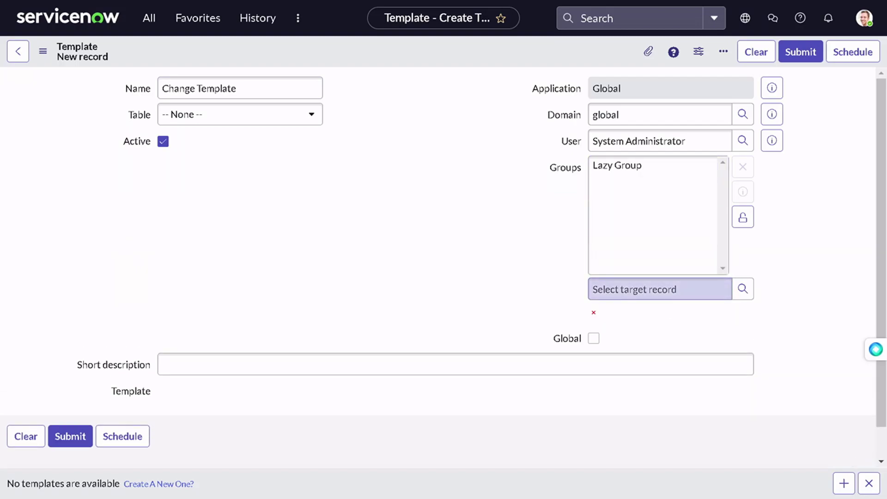
pyautogui.click(743, 217)
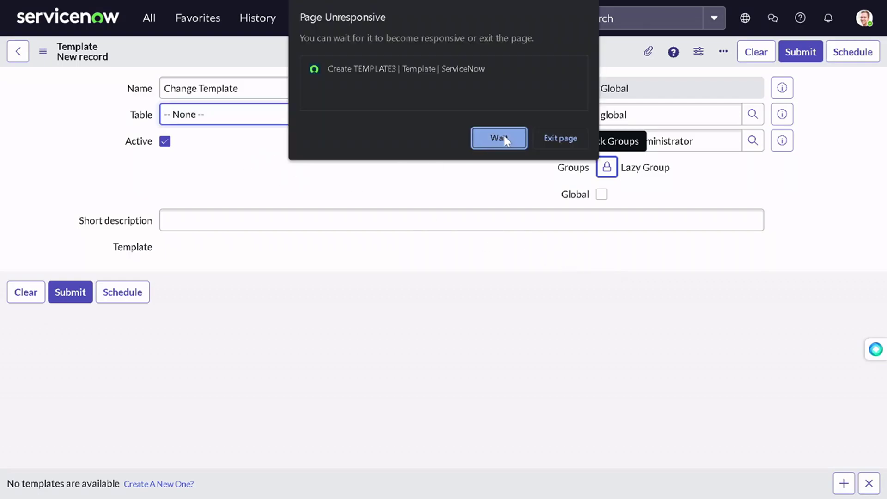
# Wait for the unresponsive template page, reload it after the crash, and restore the full-screen browser view
pyautogui.click(510, 138)
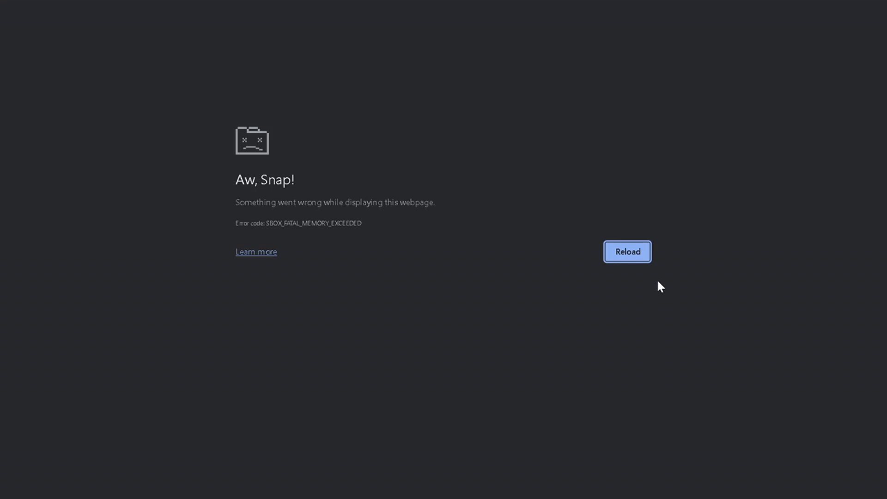
pyautogui.click(644, 249)
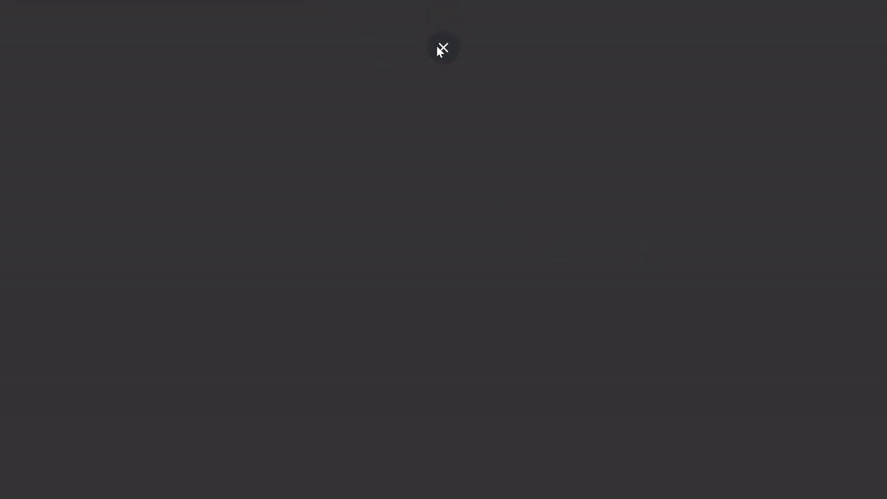
pyautogui.click(441, 48)
pyautogui.click(218, 36)
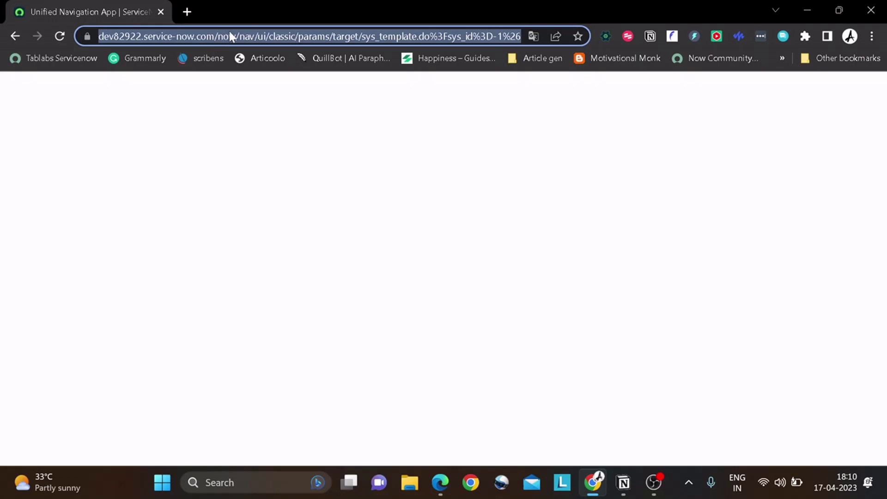
pyautogui.click(270, 36)
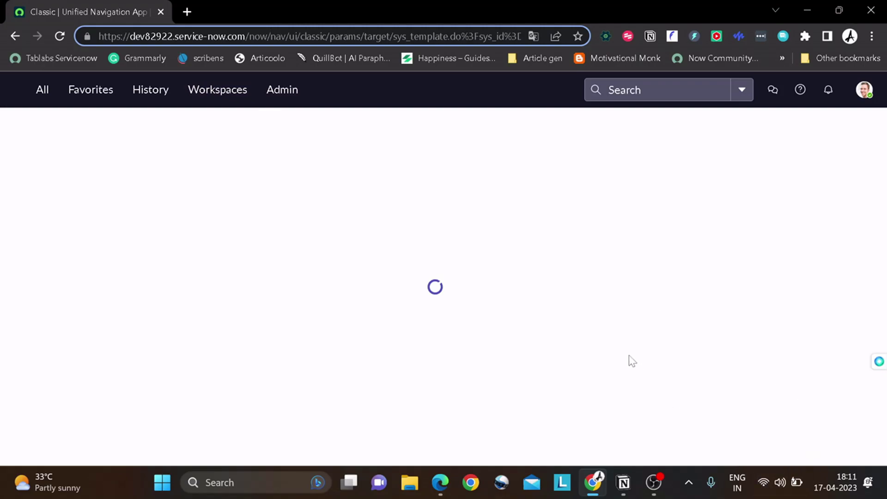
pyautogui.press('F11')
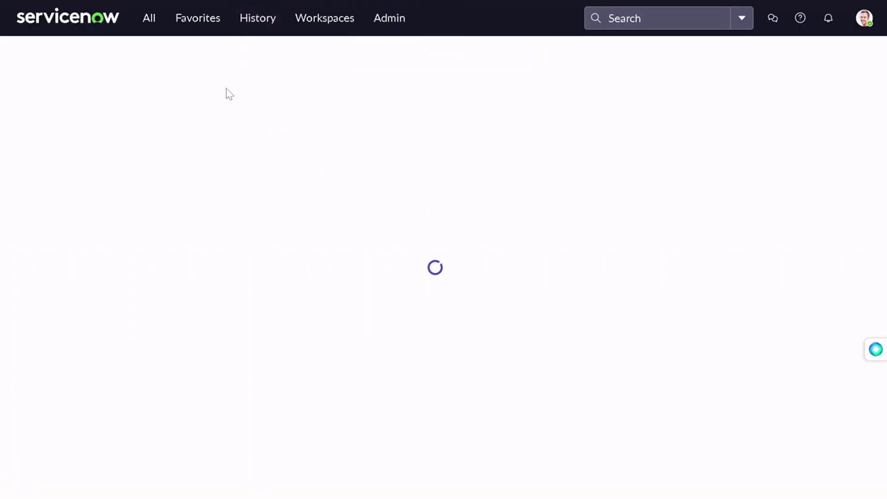
# Open the System Definition Templates module using the navigation filter "template" and dismiss the Create New Template dialog
pyautogui.click(156, 20)
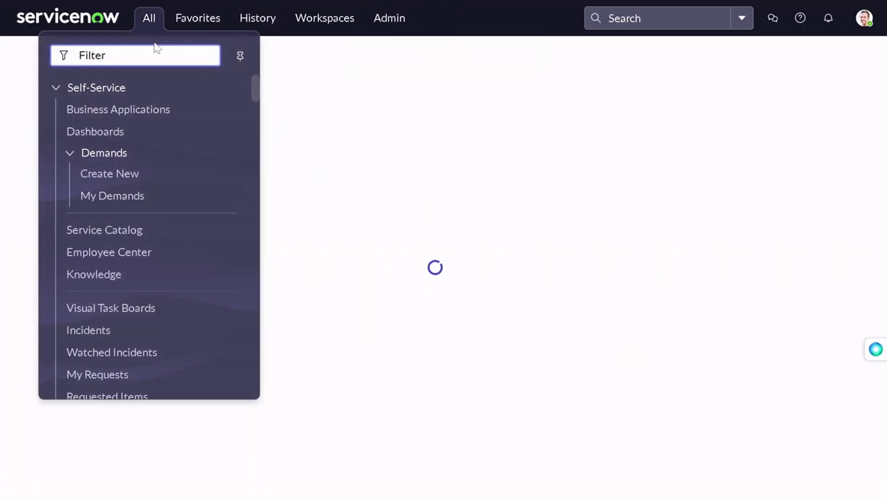
pyautogui.write('te')
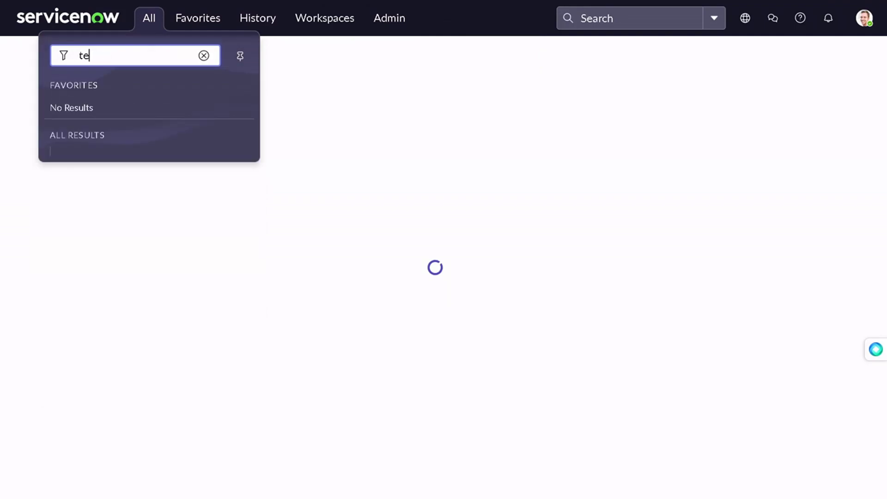
pyautogui.write('mpla')
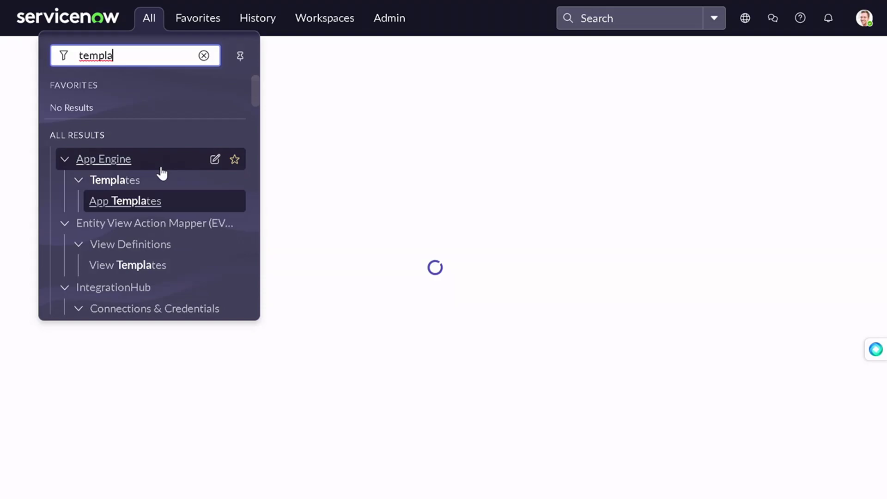
pyautogui.write('te')
pyautogui.scroll(-15, 149, 185)
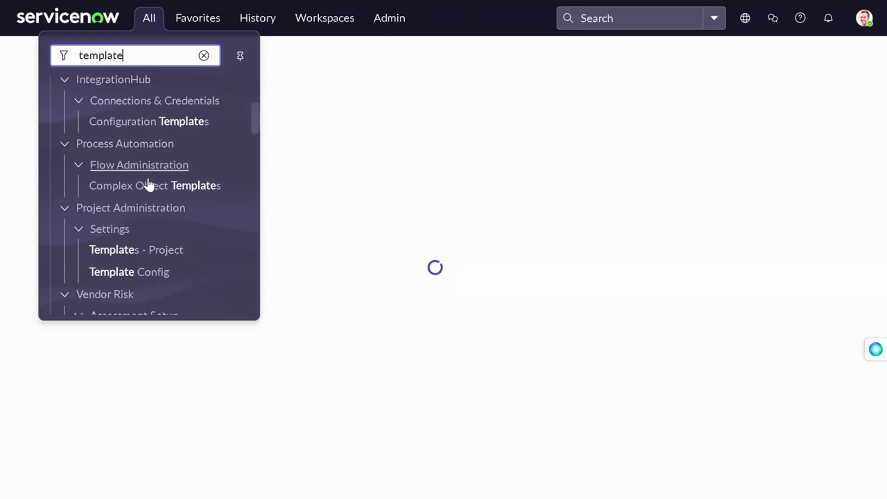
pyautogui.scroll(-15, 162, 235)
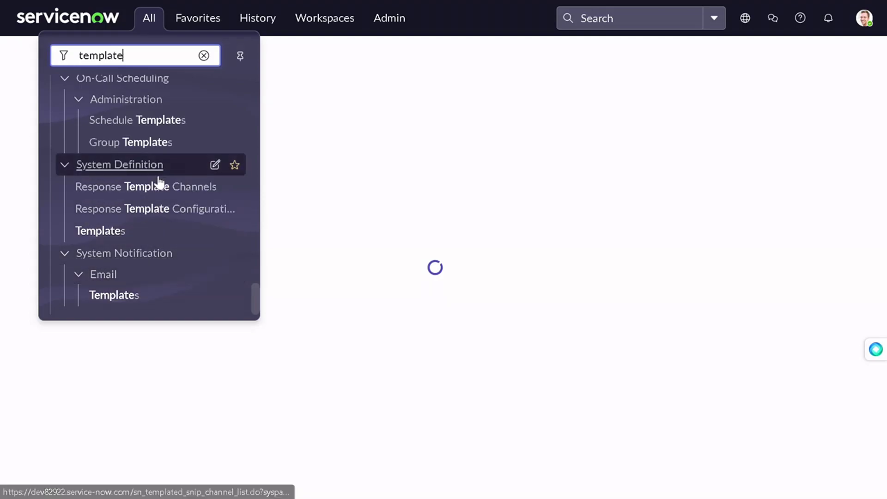
pyautogui.click(153, 230)
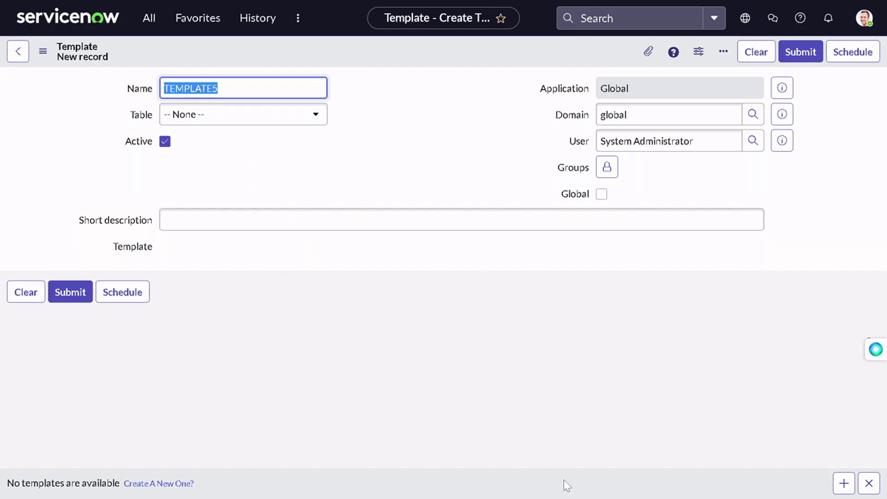
pyautogui.click(844, 484)
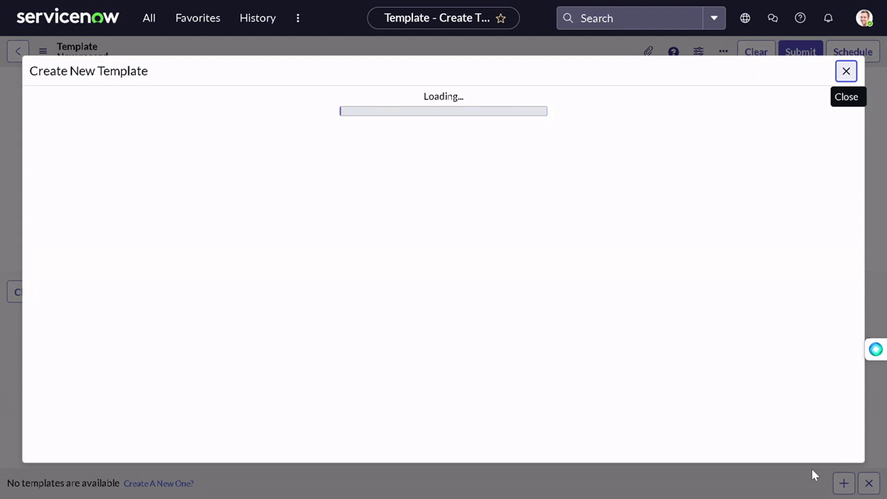
pyautogui.click(845, 74)
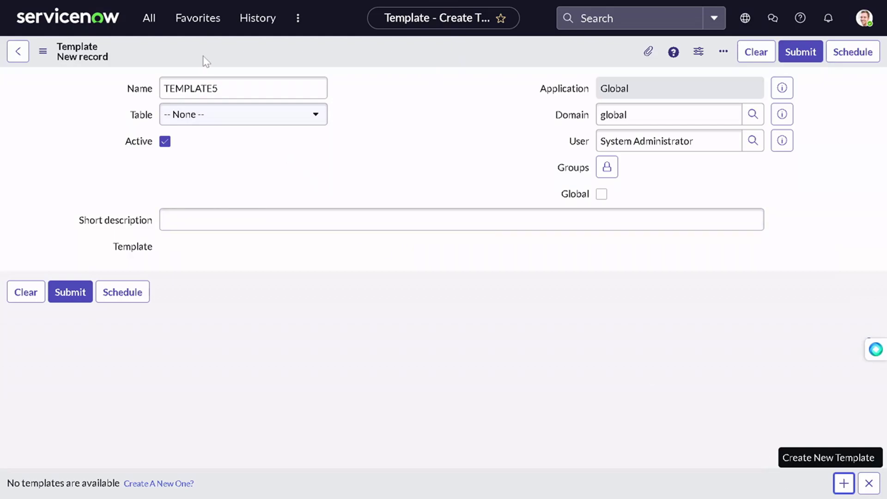
# Open a blank new incident form using the navigation filter command incident.do
pyautogui.click(147, 19)
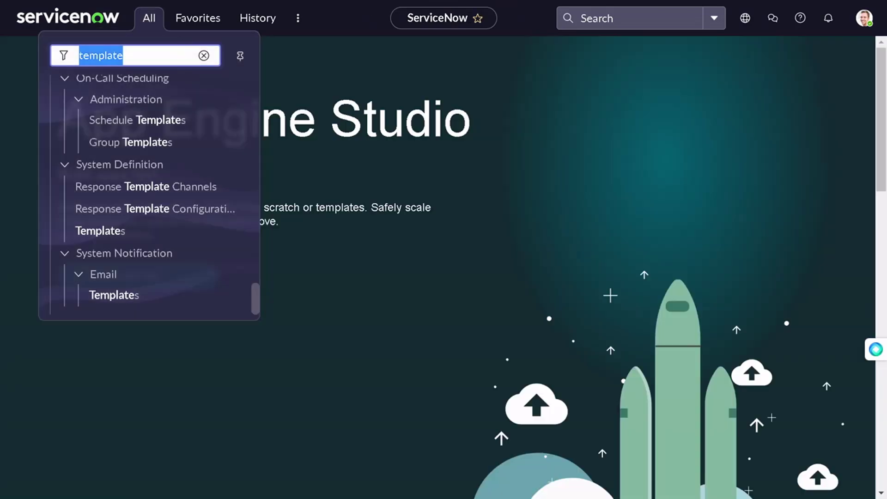
pyautogui.press('BackSpace')
pyautogui.write('in')
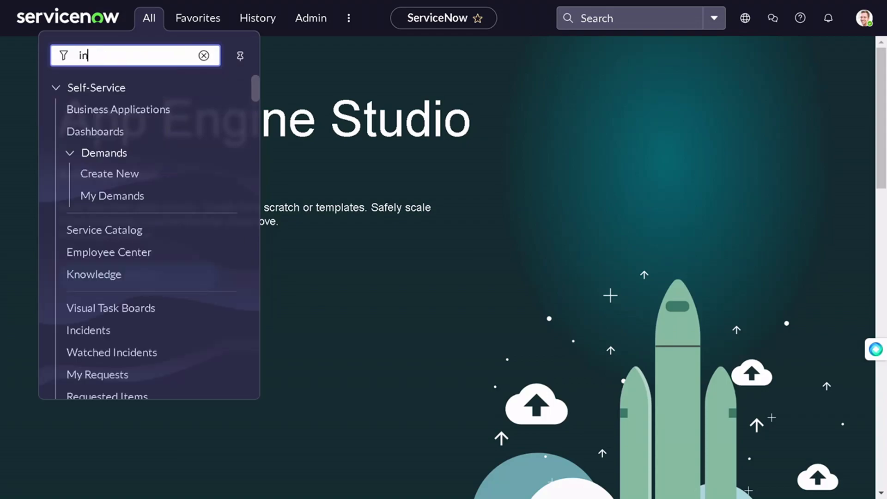
pyautogui.write('cident')
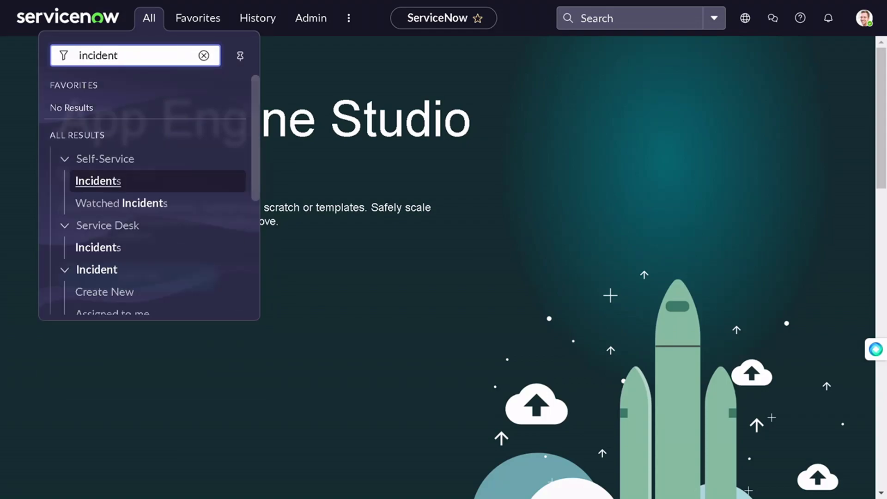
pyautogui.write('.do')
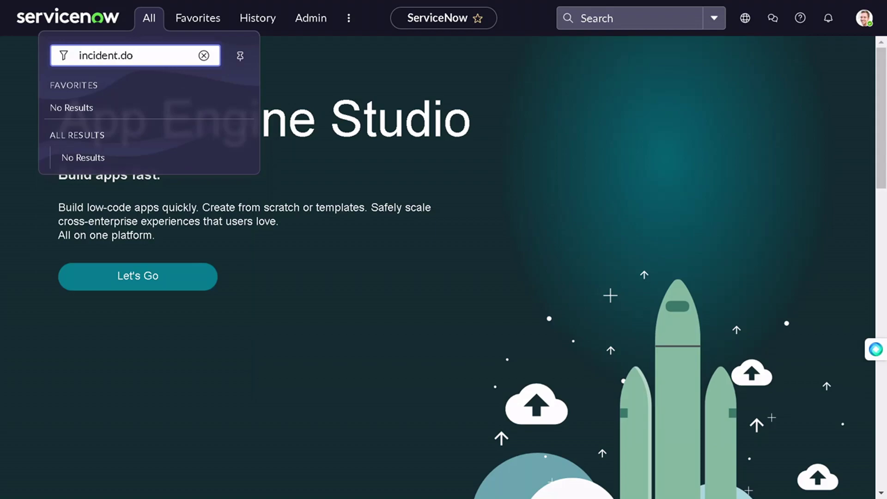
pyautogui.press('Return')
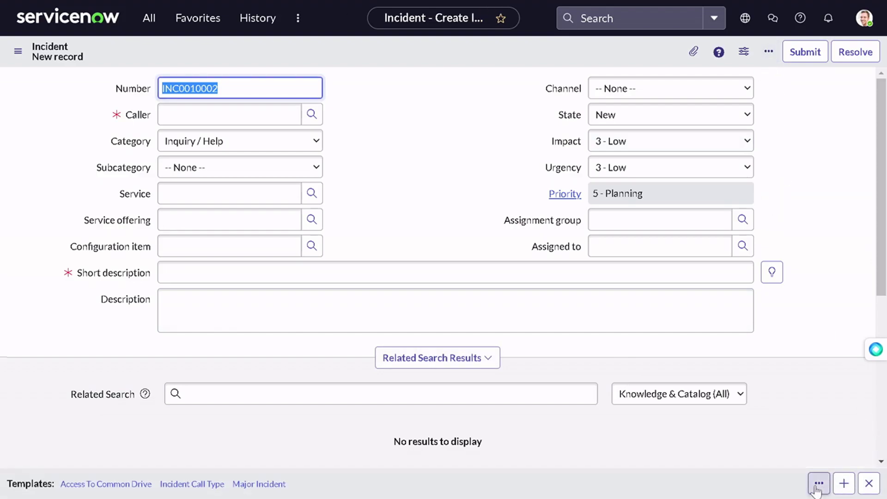
# Filter the full template list by "co" and apply the Access to common drive template to the new incident
pyautogui.click(818, 484)
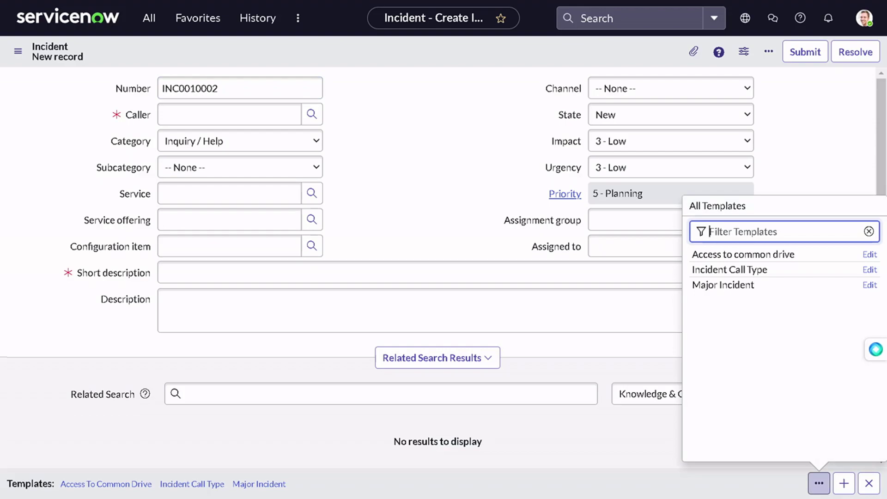
pyautogui.write('do')
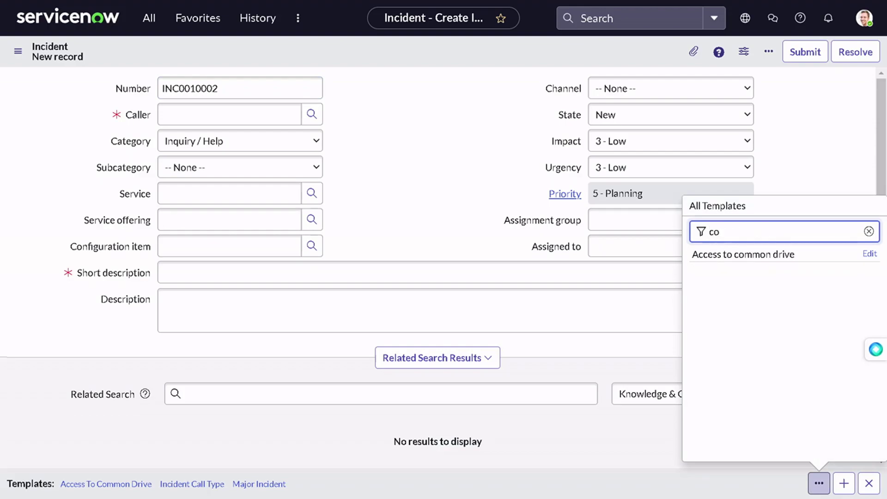
pyautogui.click(700, 257)
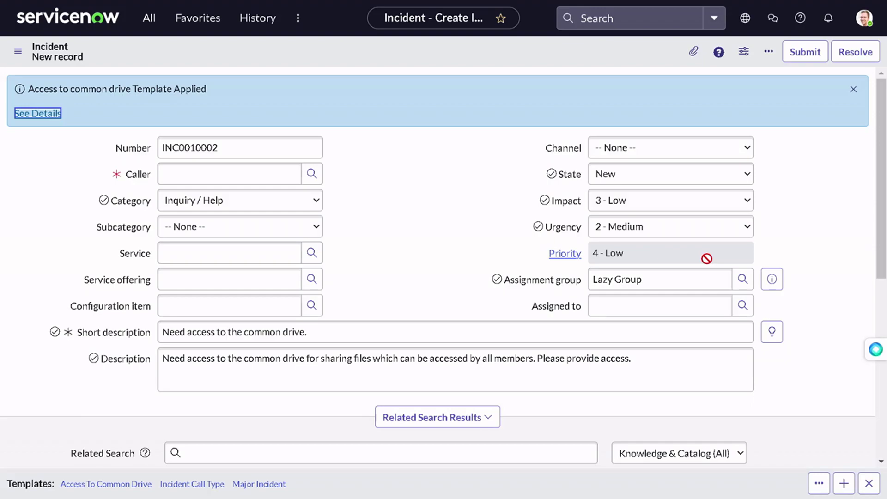
pyautogui.click(707, 259)
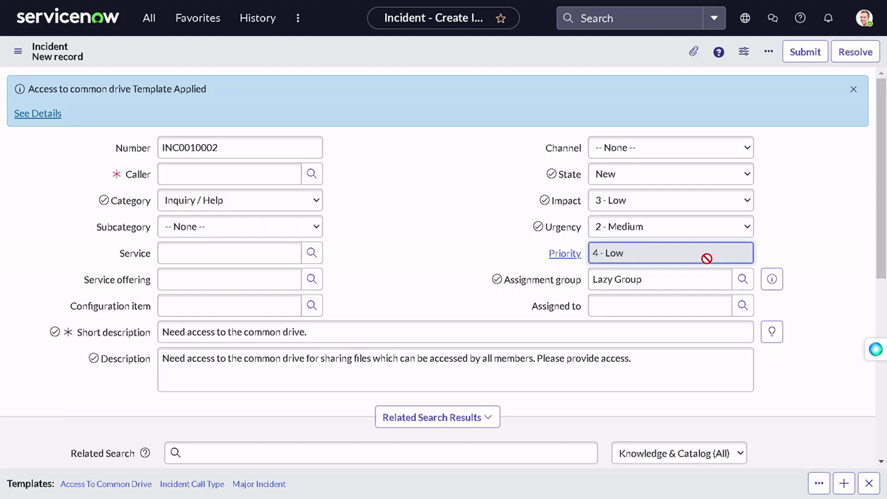